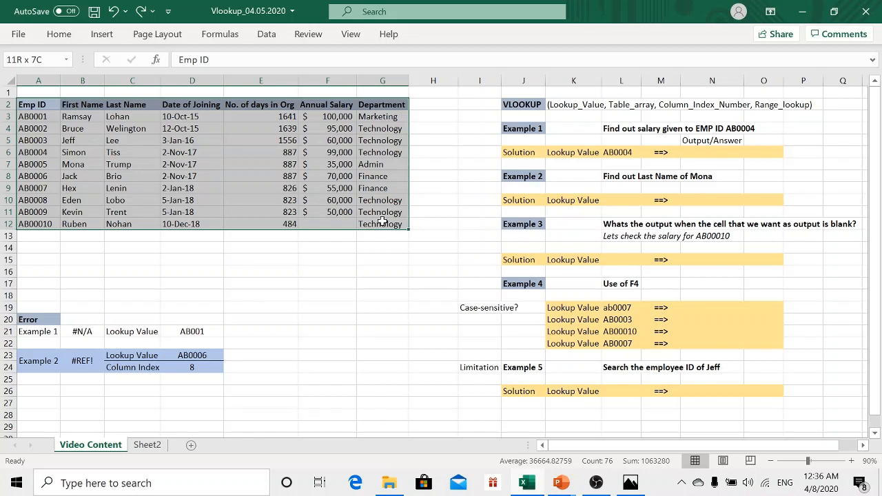
# Clear the Example 1 lookup value in cell L6.
pyautogui.moveTo(382, 221); pyautogui.dragTo(382, 221)
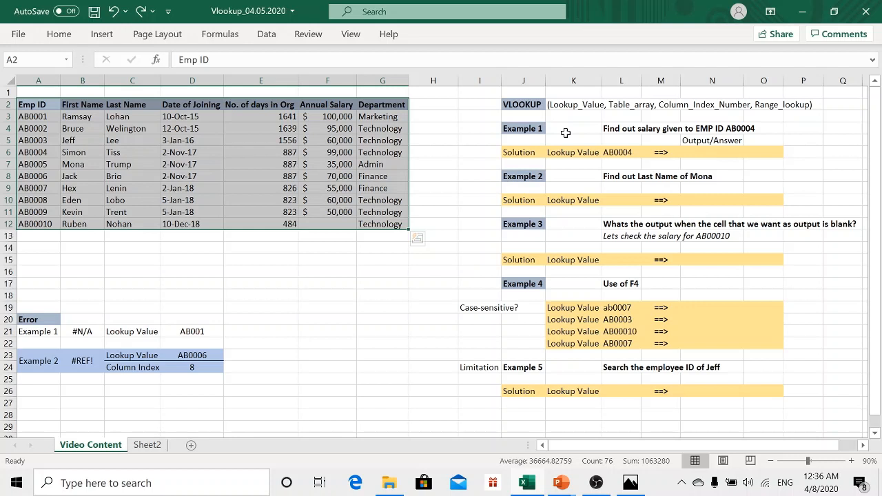
pyautogui.click(626, 156)
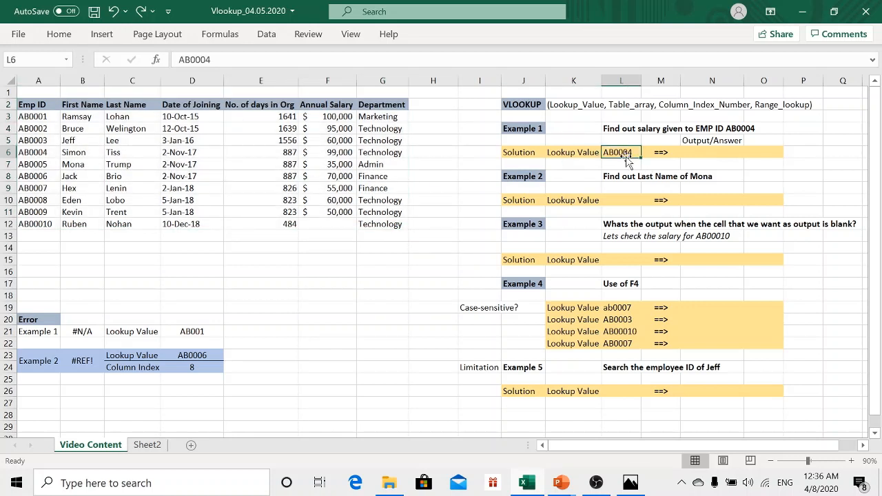
pyautogui.press('Delete')
# Review the Example 1 question in L4 together with its output cell and lookup value label in row 6.
pyautogui.press('Right')
pyautogui.press('Right')
pyautogui.press('Right')
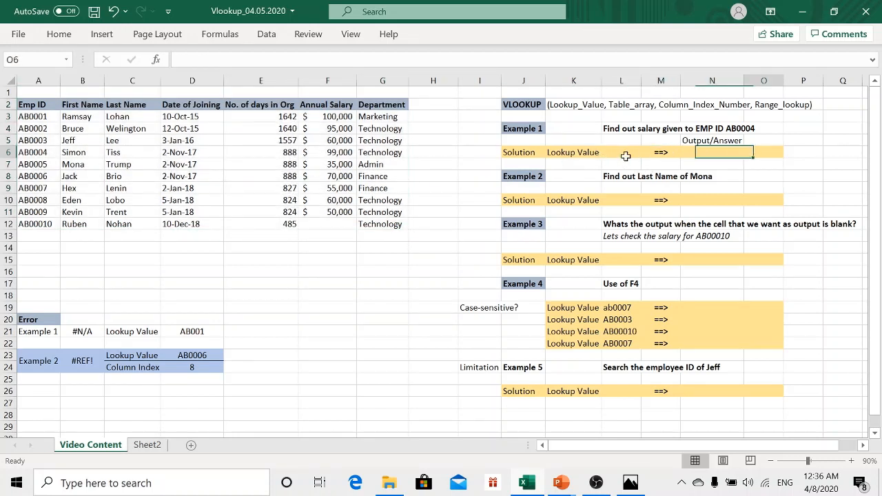
pyautogui.press('Left')
pyautogui.press('Left')
pyautogui.press('Up')
pyautogui.press('Left')
pyautogui.press('Up')
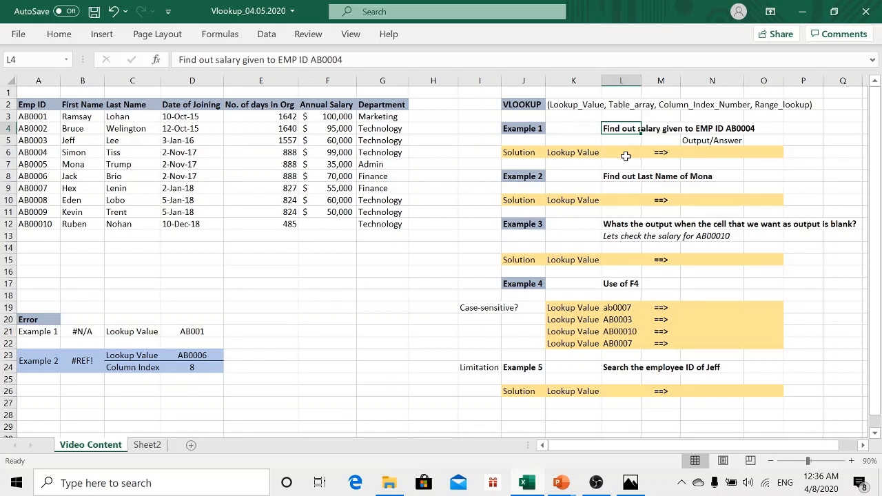
pyautogui.press('Left')
pyautogui.press('Down')
pyautogui.press('Down')
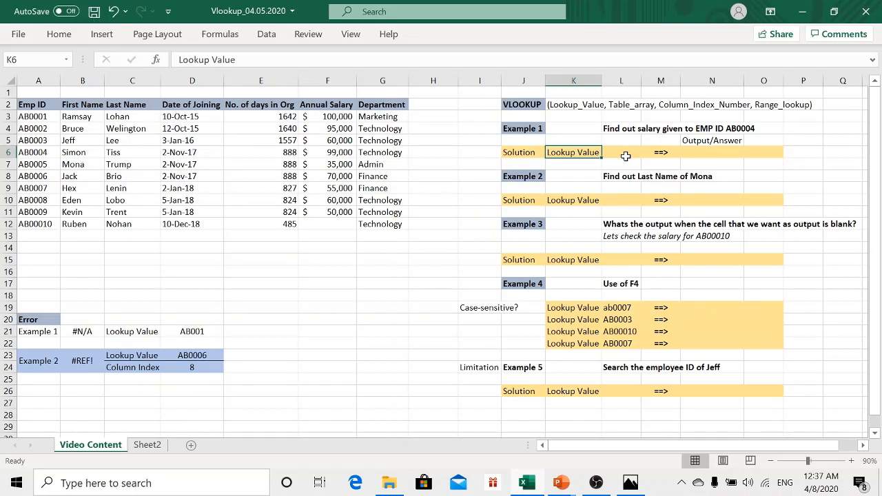
# Enter the employee ID given in the Example 1 question as the lookup value in cell L6.
pyautogui.click(626, 154)
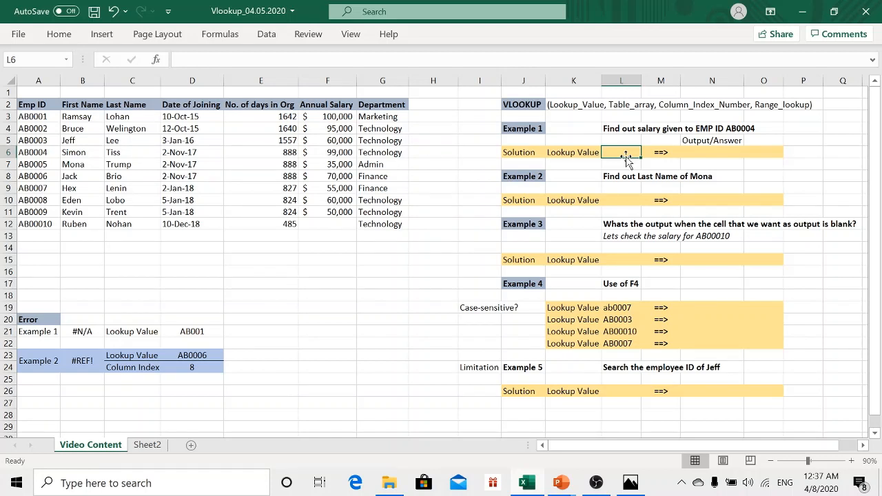
pyautogui.write('AB0')
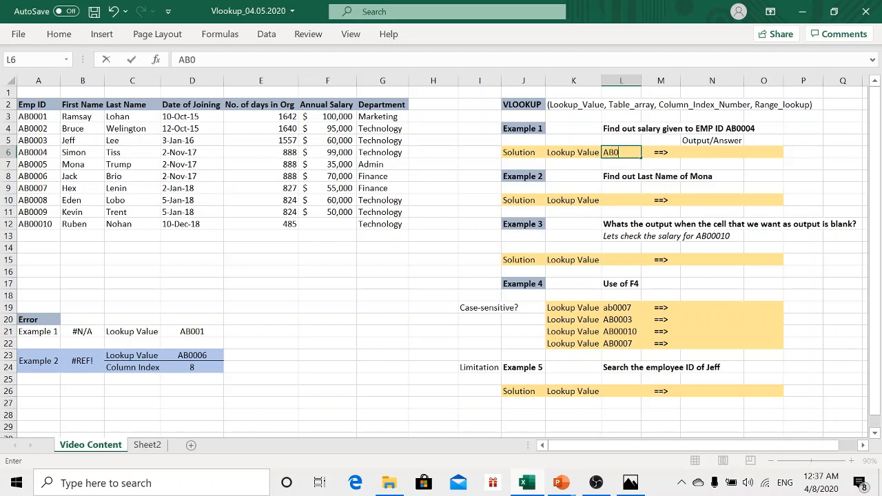
pyautogui.write('004')
pyautogui.press('Return')
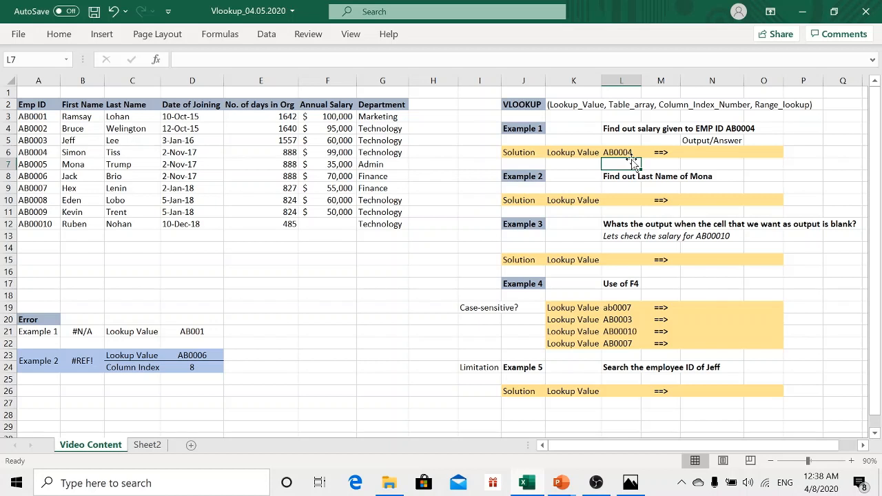
# Examine the Emp ID column for the Example 1 lookup value and the table range A2:F12 up to Annual Salary.
pyautogui.click(30, 107)
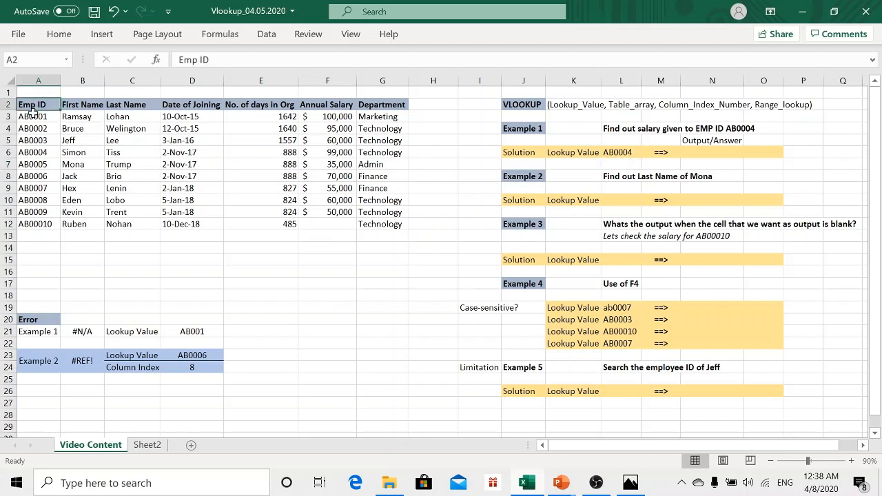
pyautogui.moveTo(32, 111); pyautogui.dragTo(42, 223)
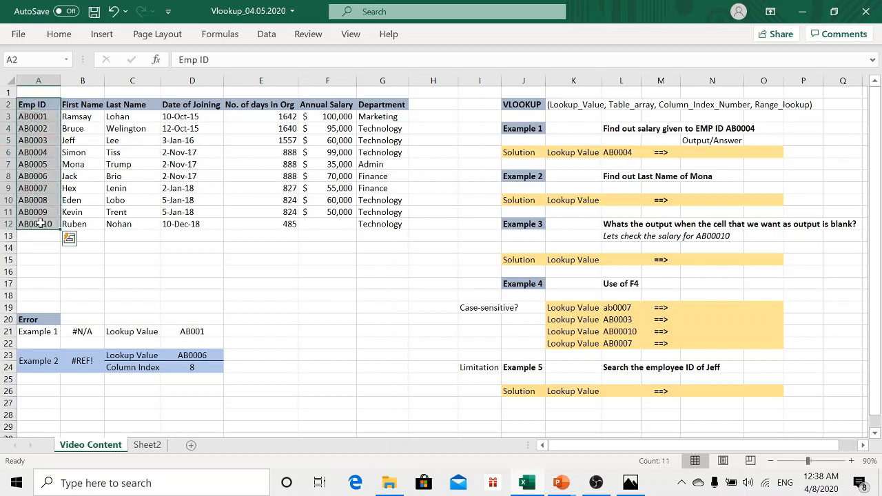
pyautogui.click(43, 157)
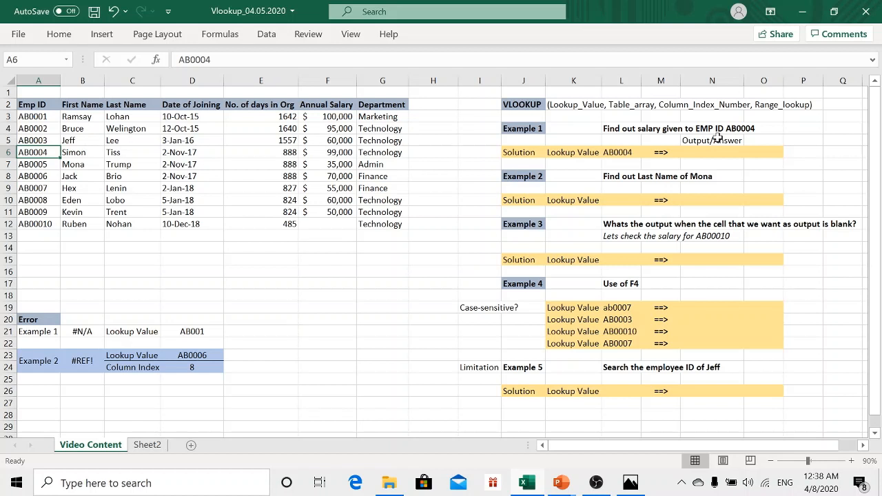
pyautogui.moveTo(41, 105); pyautogui.dragTo(46, 222)
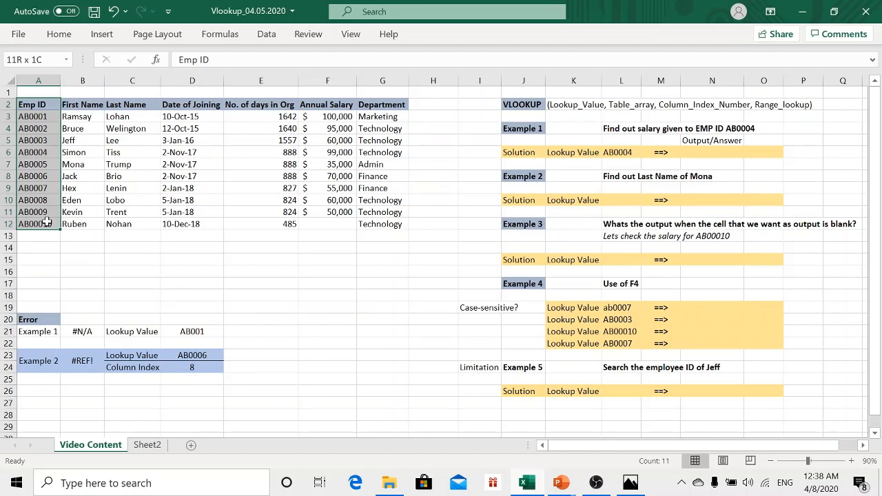
pyautogui.moveTo(47, 221); pyautogui.dragTo(310, 227)
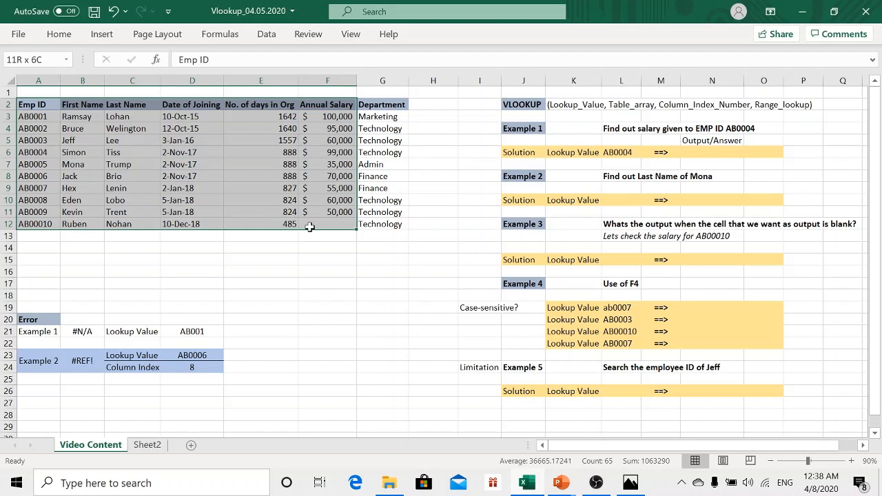
pyautogui.moveTo(310, 227); pyautogui.dragTo(310, 227)
# Go through the table headers from Emp ID onward to count the column position of Annual Salary.
pyautogui.click(37, 104)
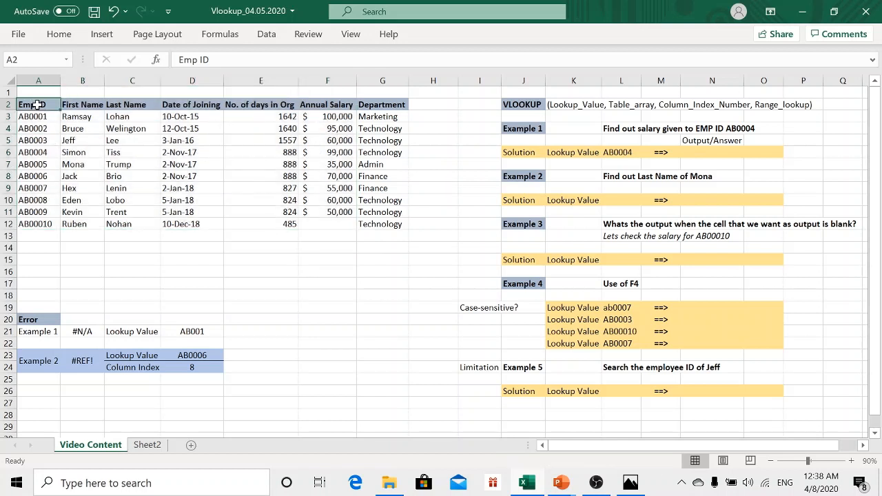
pyautogui.press('Right')
pyautogui.press('Right')
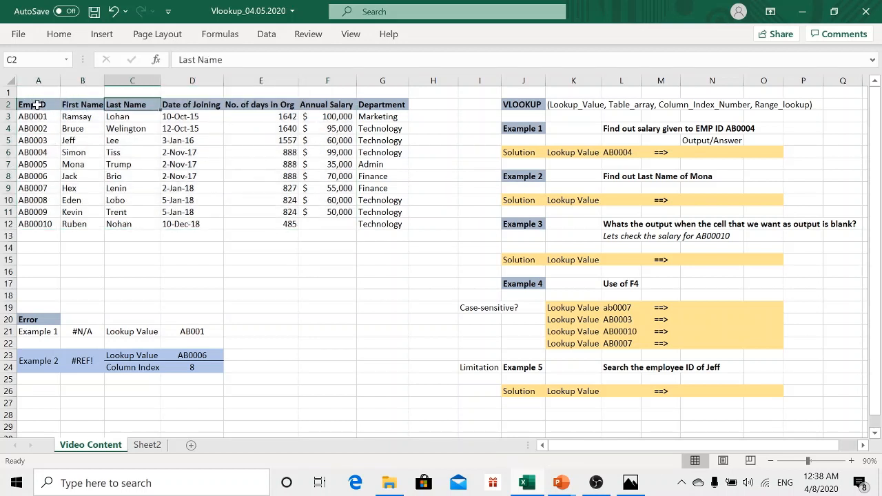
pyautogui.press('Right')
pyautogui.press('Right')
pyautogui.press('Right')
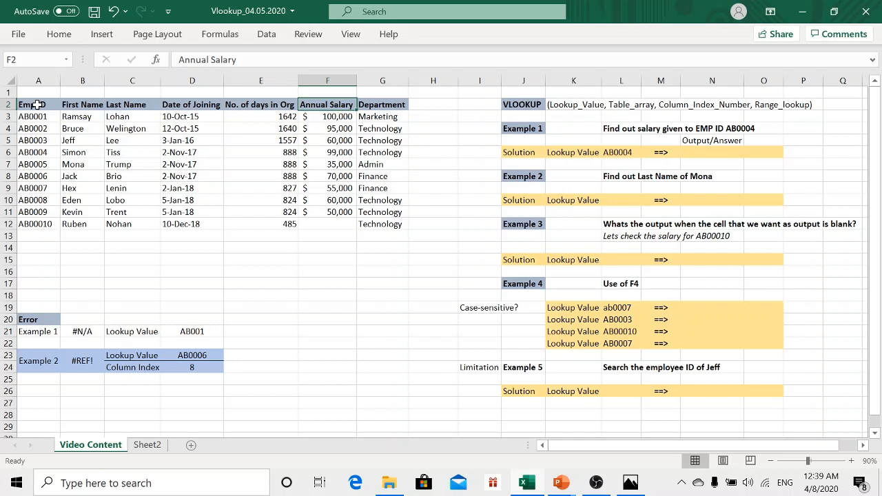
pyautogui.press('Right')
pyautogui.press('Right')
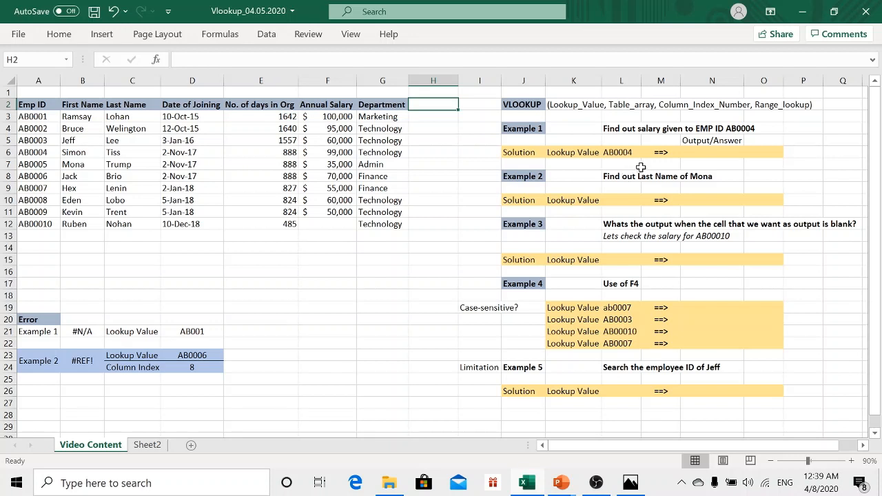
# Start a VLOOKUP formula in output cell N6 with L6 as the lookup value.
pyautogui.click(688, 152)
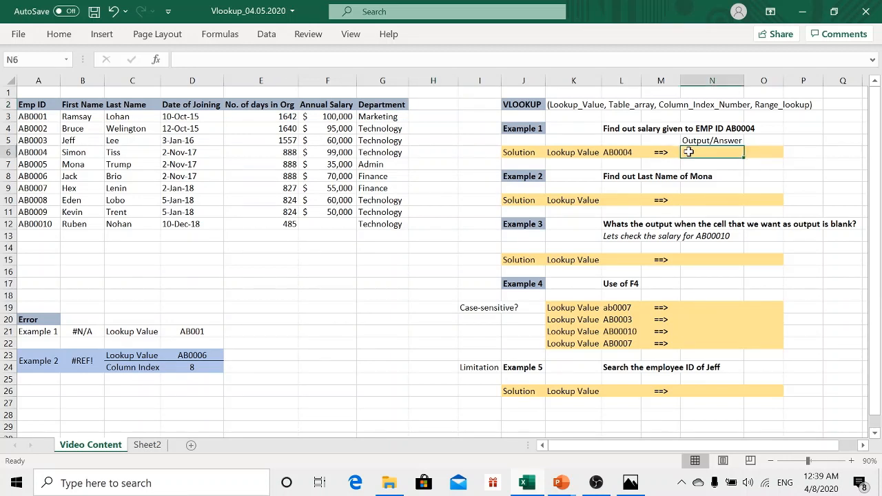
pyautogui.write('=vl')
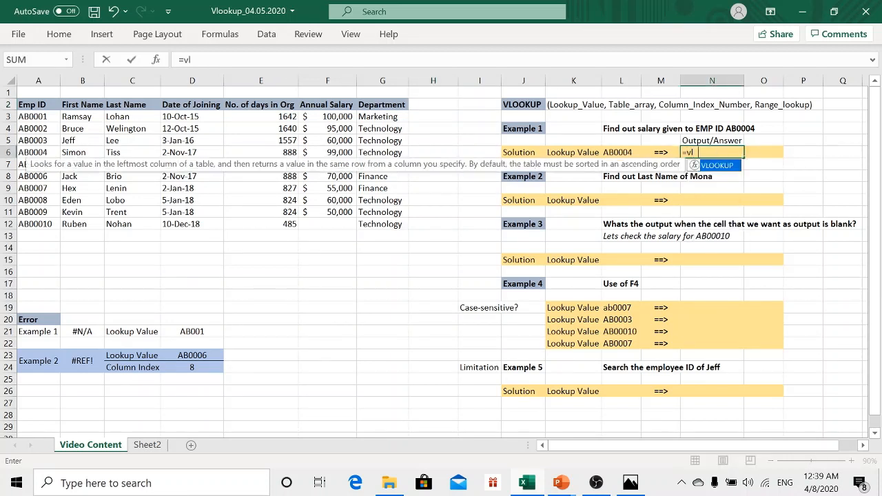
pyautogui.write('ookup(')
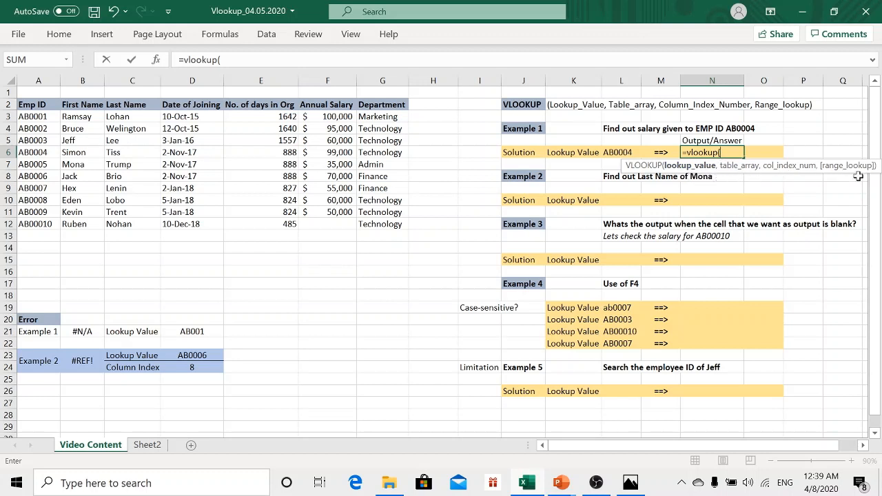
pyautogui.click(616, 152)
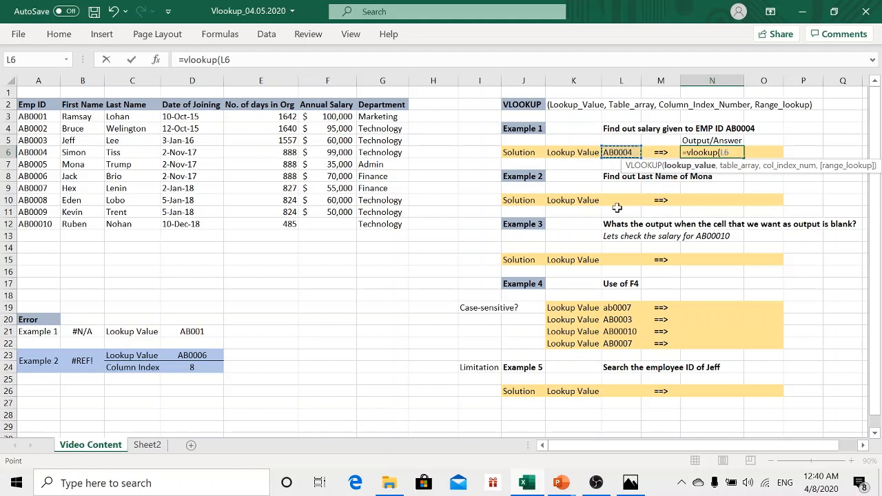
pyautogui.write(',')
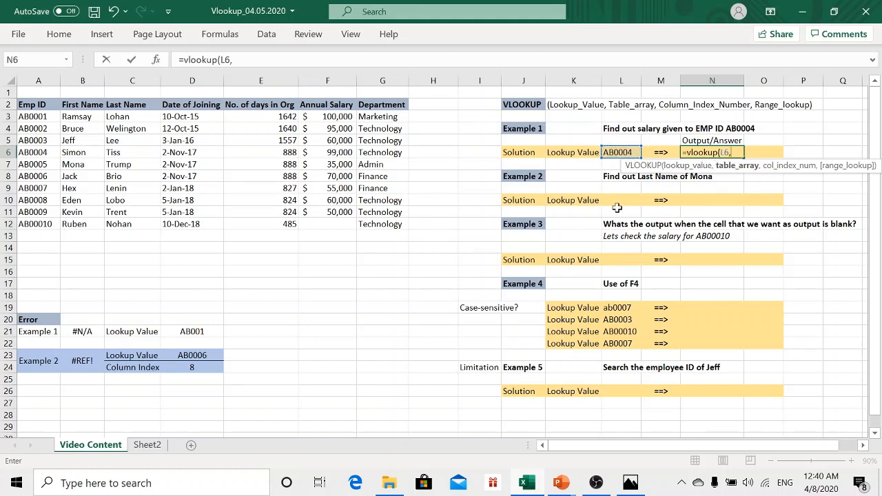
pyautogui.click(41, 104)
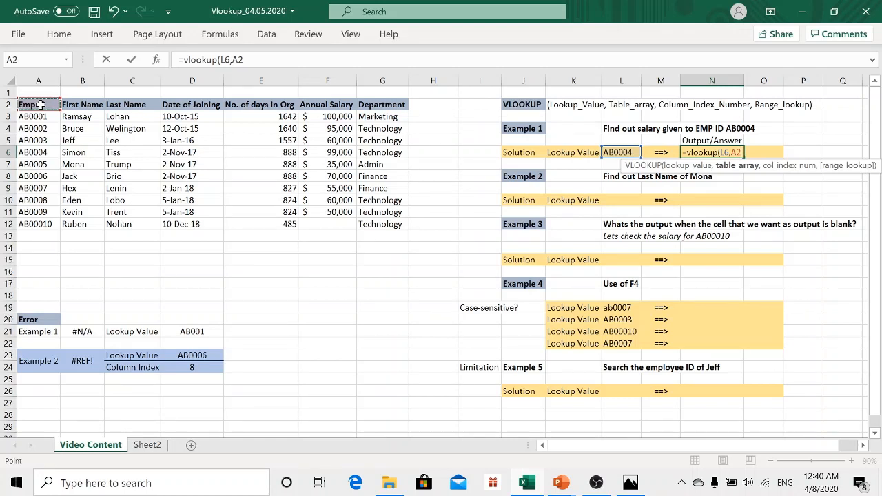
pyautogui.moveTo(41, 104); pyautogui.dragTo(110, 142)
pyautogui.moveTo(209, 164); pyautogui.dragTo(325, 221)
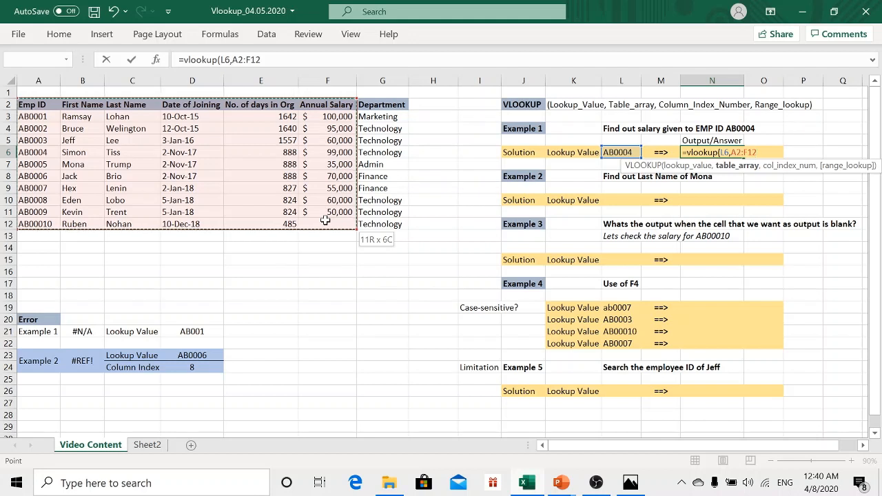
pyautogui.write(',')
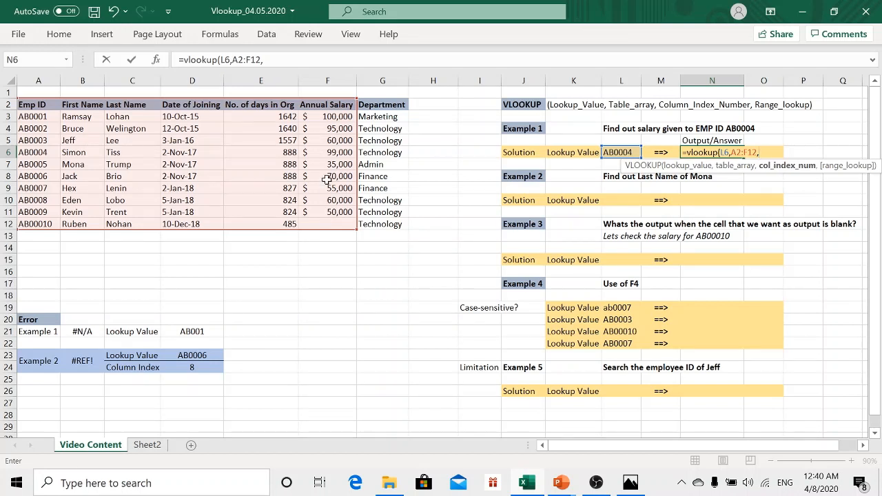
pyautogui.write('6')
pyautogui.press('BackSpace')
pyautogui.press('BackSpace')
pyautogui.press('BackSpace')
pyautogui.press('BackSpace')
pyautogui.press('BackSpace')
pyautogui.press('BackSpace')
pyautogui.press('BackSpace')
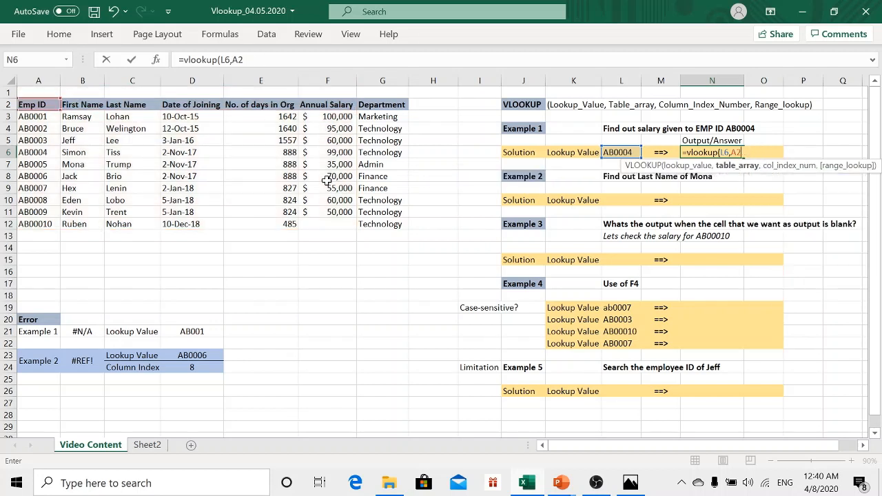
pyautogui.press('BackSpace')
# Complete the VLOOKUP in N6 with table array A2:F12, column index 6 and range lookup 0, and check it against row 6.
pyautogui.moveTo(35, 105); pyautogui.dragTo(314, 220)
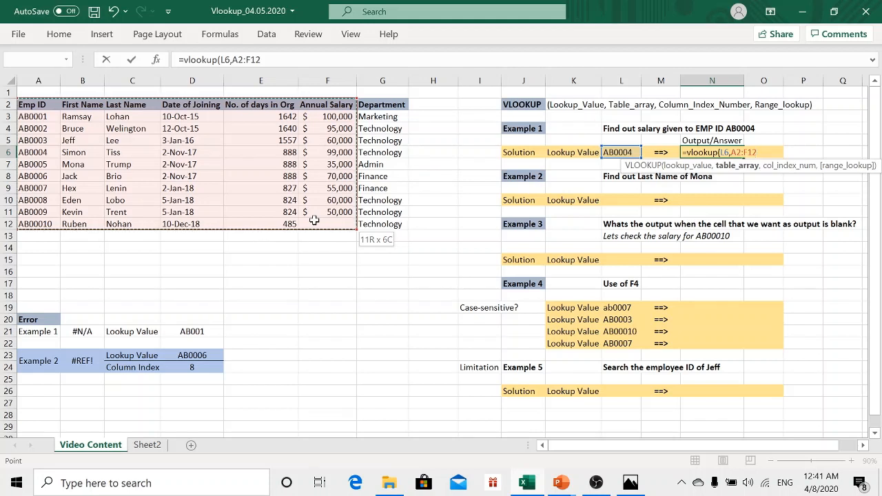
pyautogui.moveTo(313, 221); pyautogui.dragTo(314, 220)
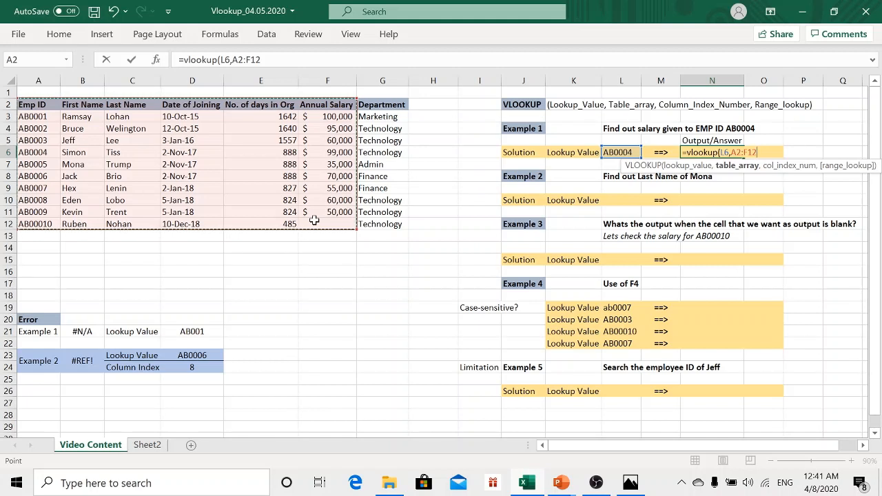
pyautogui.write(',6,')
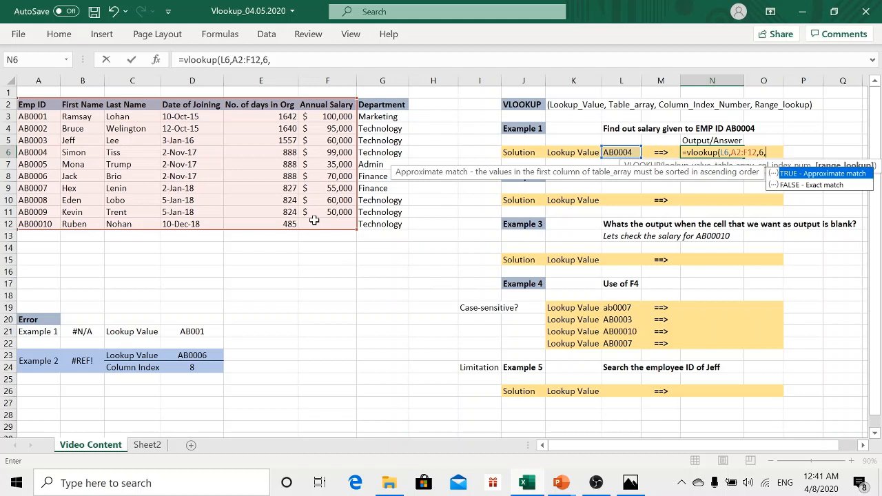
pyautogui.write('0)')
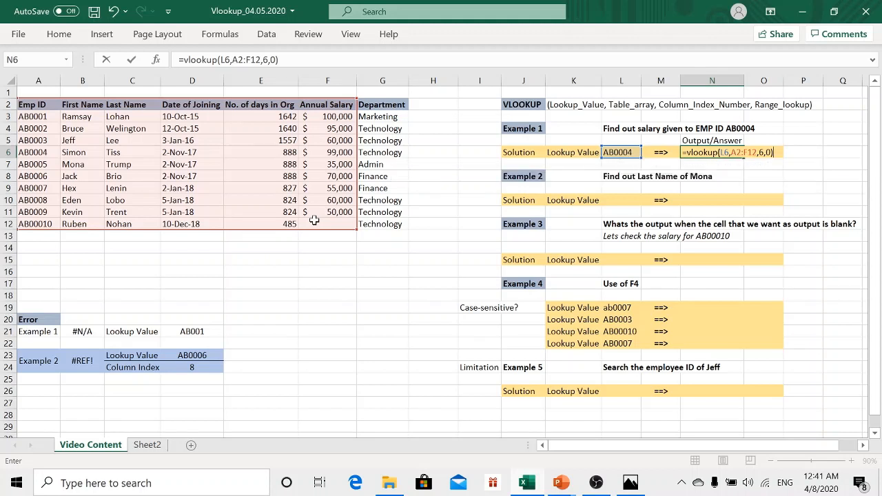
pyautogui.press('Return')
pyautogui.moveTo(28, 153); pyautogui.dragTo(399, 152)
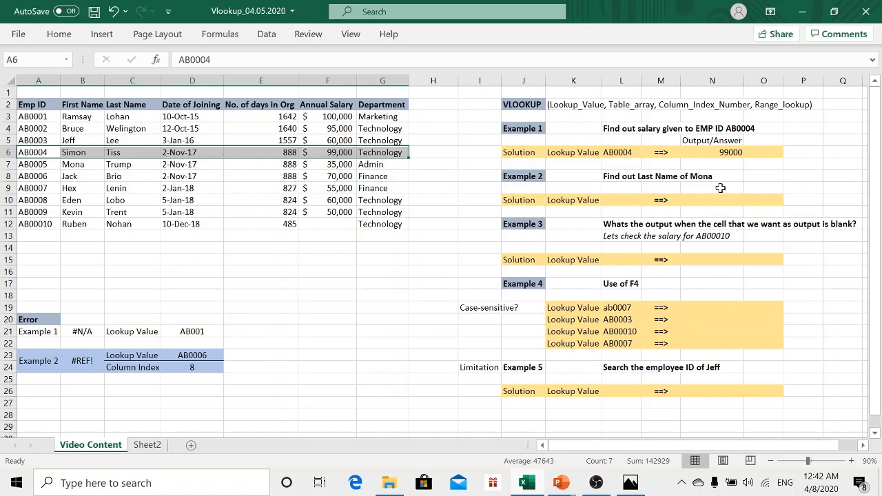
pyautogui.rightClick(618, 207)
pyautogui.write('mona')
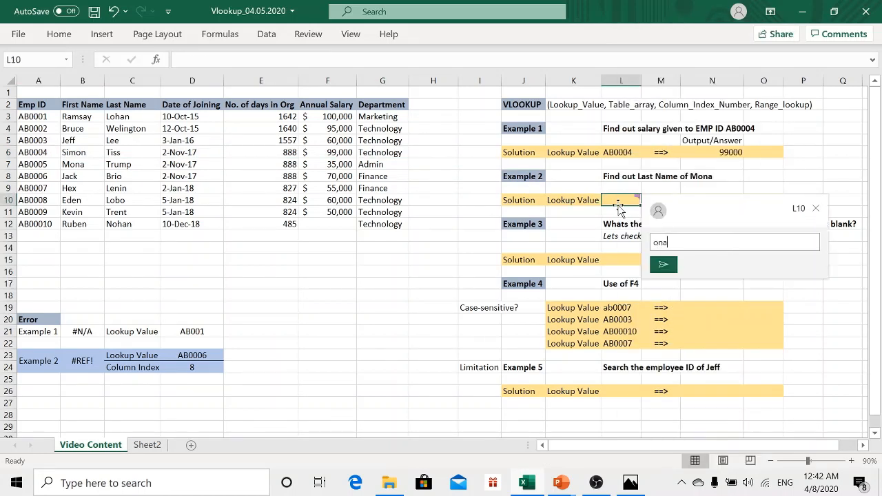
pyautogui.press('Escape')
# Enter the first name from the Example 2 question as the lookup value in L10 and select output cell N10.
pyautogui.write('Mona')
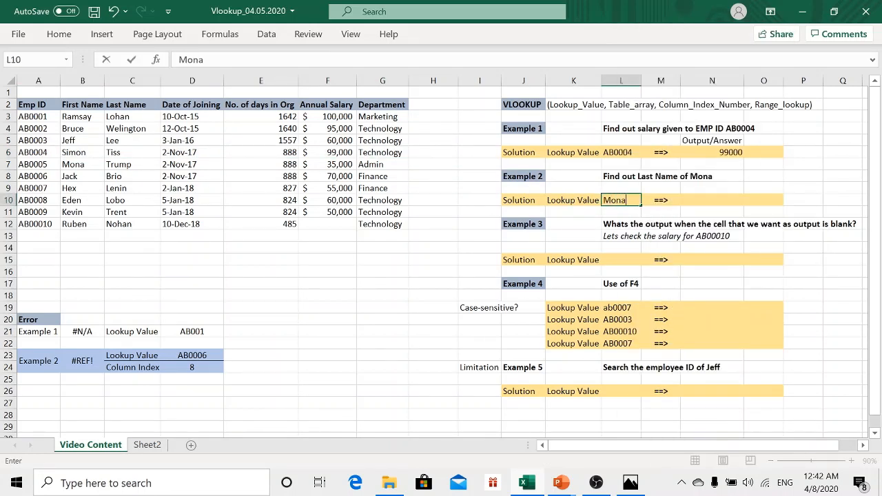
pyautogui.press('Tab')
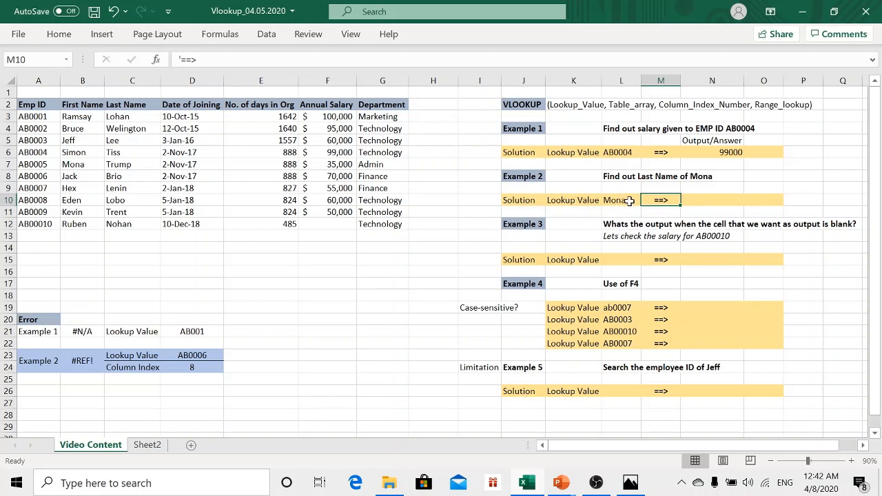
pyautogui.click(699, 200)
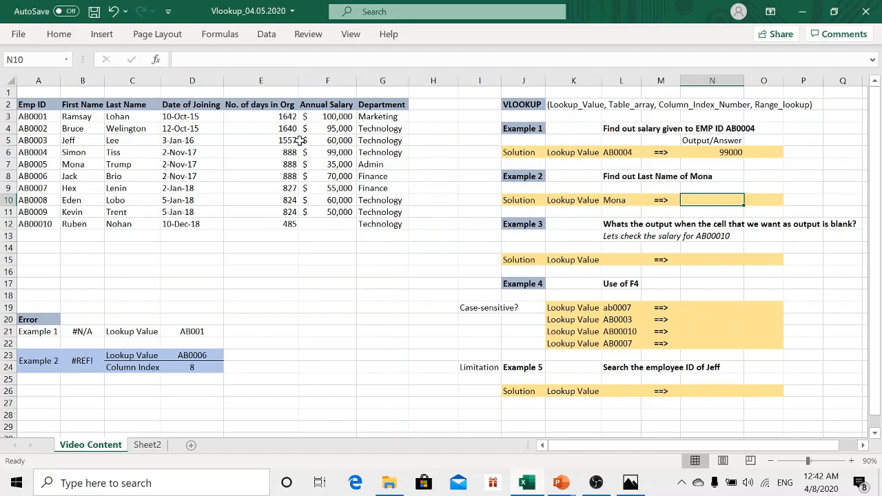
# Examine the employee table from the First Name column onward, covering range B2:I12.
pyautogui.click(85, 106)
pyautogui.moveTo(85, 105); pyautogui.dragTo(84, 221)
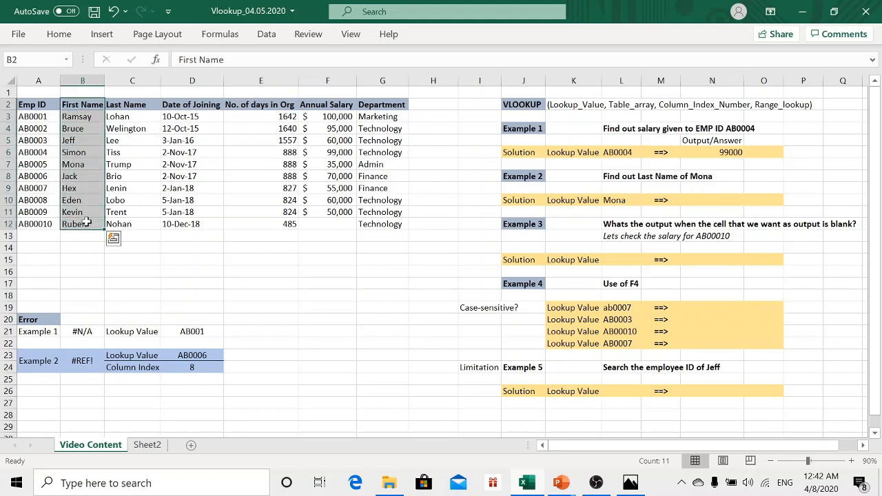
pyautogui.click(77, 105)
pyautogui.moveTo(77, 106); pyautogui.dragTo(86, 227)
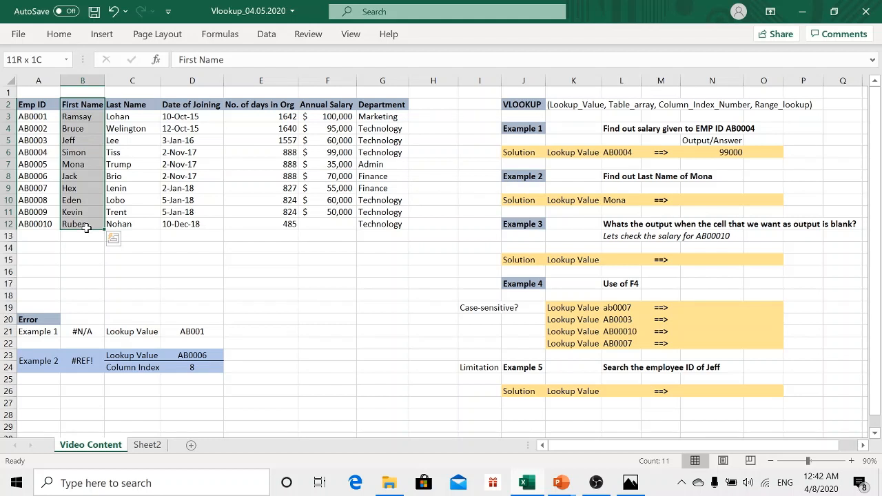
pyautogui.moveTo(86, 227); pyautogui.dragTo(478, 228)
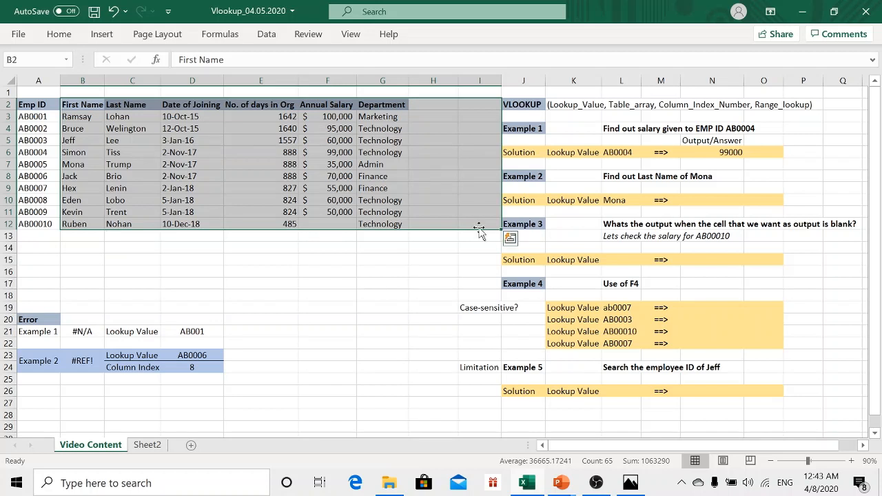
# Start a VLOOKUP formula in output cell N10 with L10 as the lookup value.
pyautogui.click(695, 200)
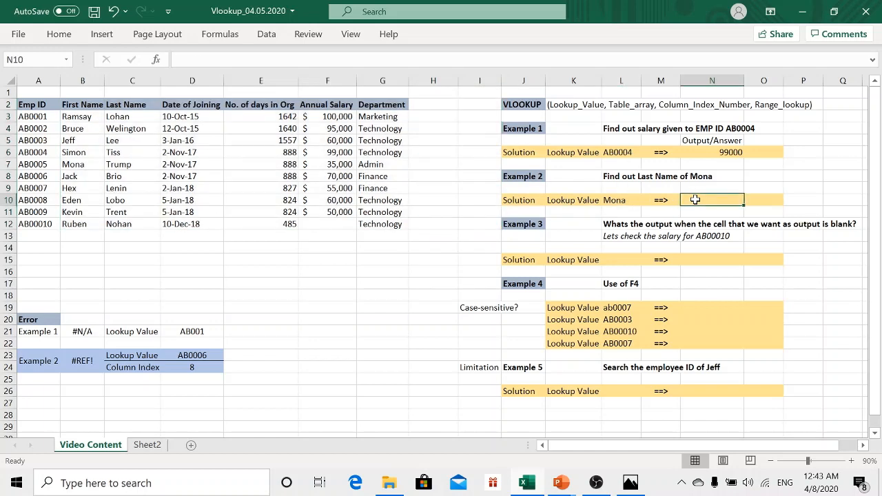
pyautogui.write('=vl')
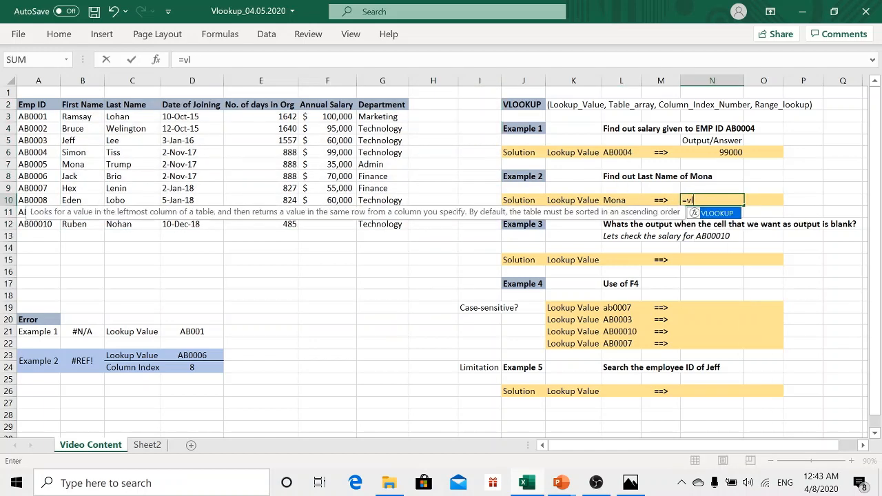
pyautogui.press('Tab')
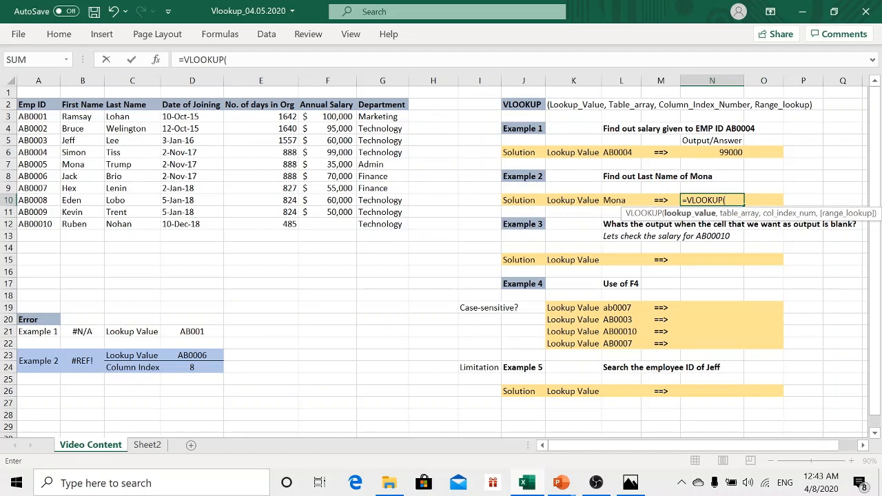
pyautogui.click(626, 203)
pyautogui.write(',')
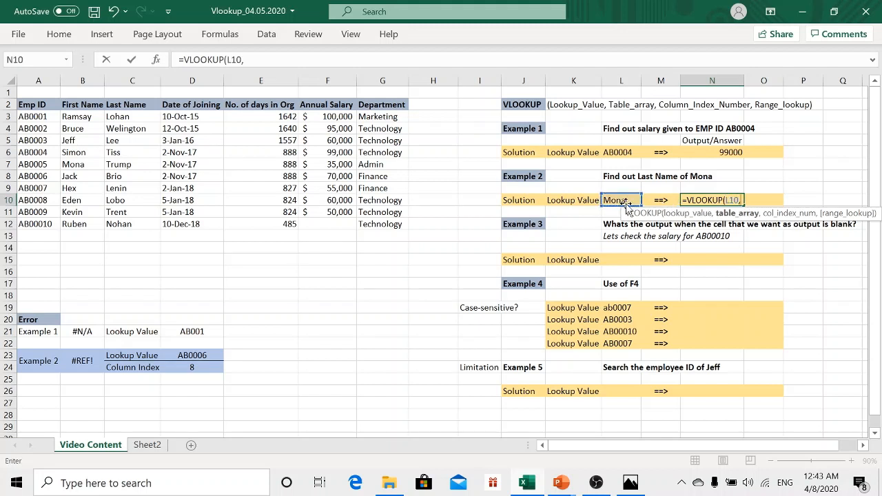
# Complete the VLOOKUP in N10 with table array B2:I12, column index 2 and range lookup FALSE, and check it against row 7.
pyautogui.moveTo(94, 104); pyautogui.dragTo(482, 219)
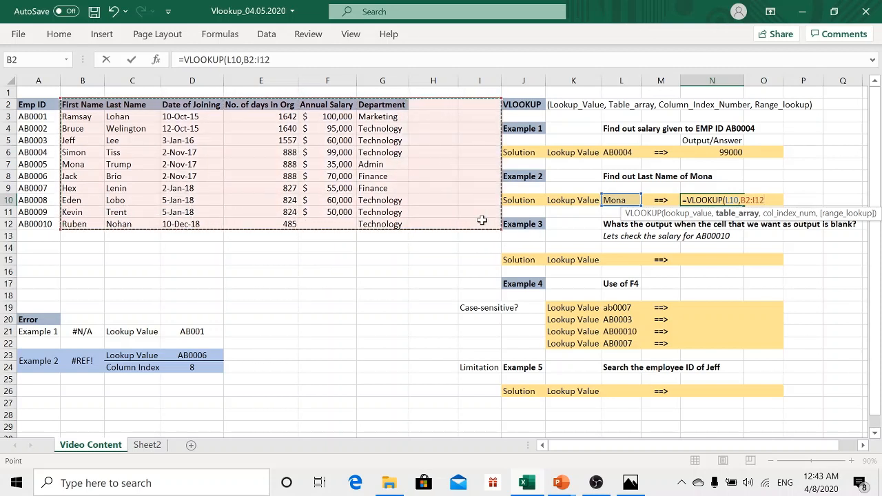
pyautogui.write(',')
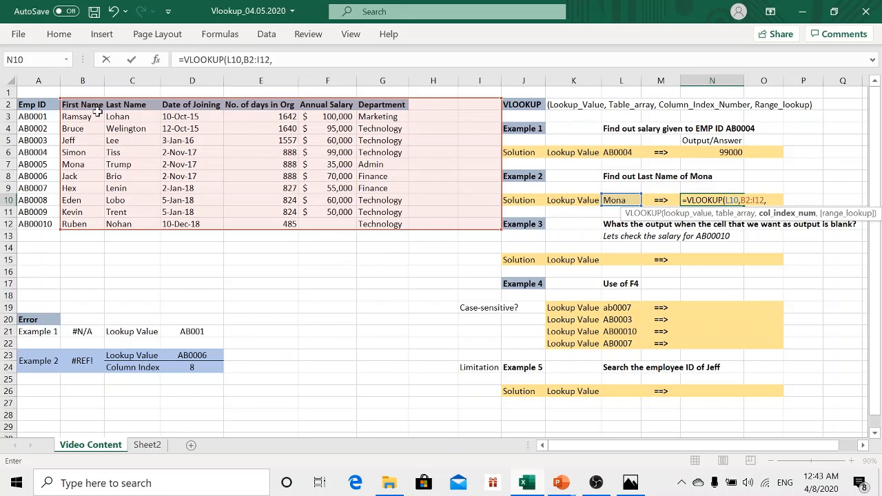
pyautogui.write('2,')
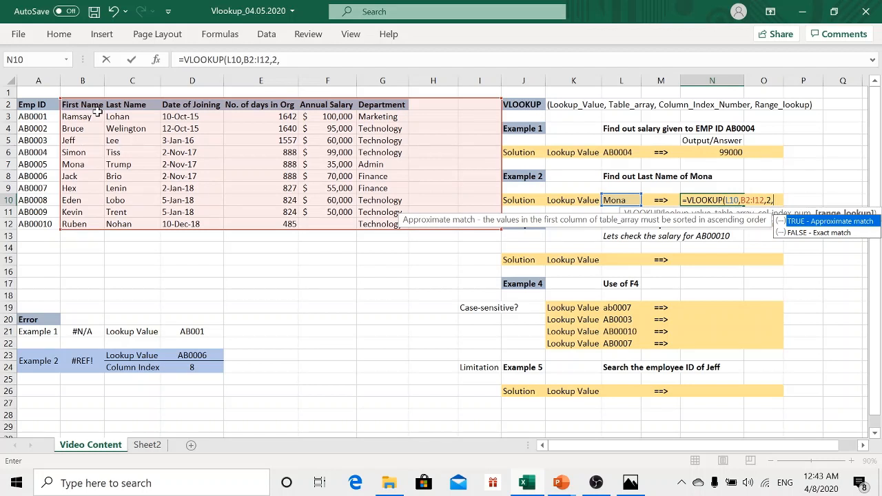
pyautogui.write('false')
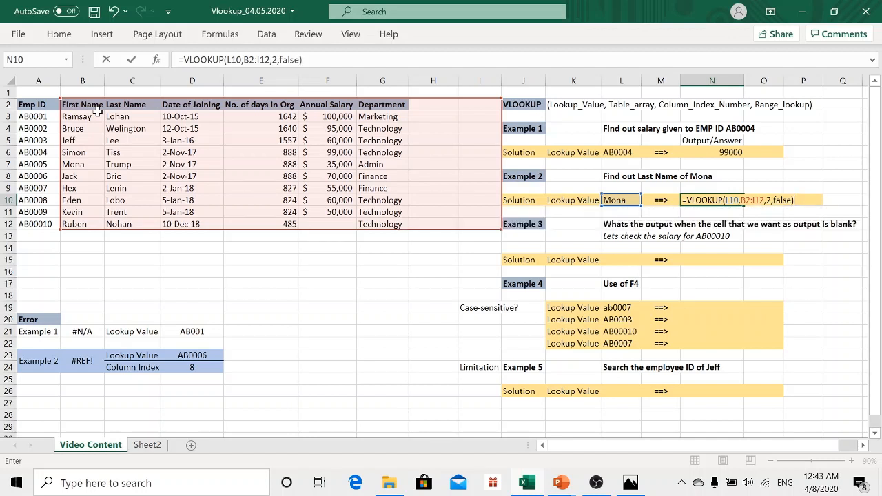
pyautogui.press('Return')
pyautogui.press('Up')
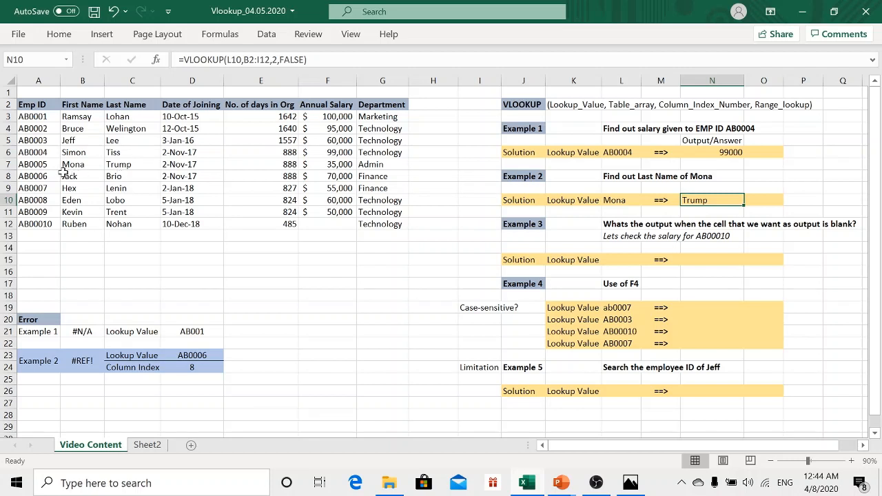
pyautogui.moveTo(43, 167); pyautogui.dragTo(146, 173)
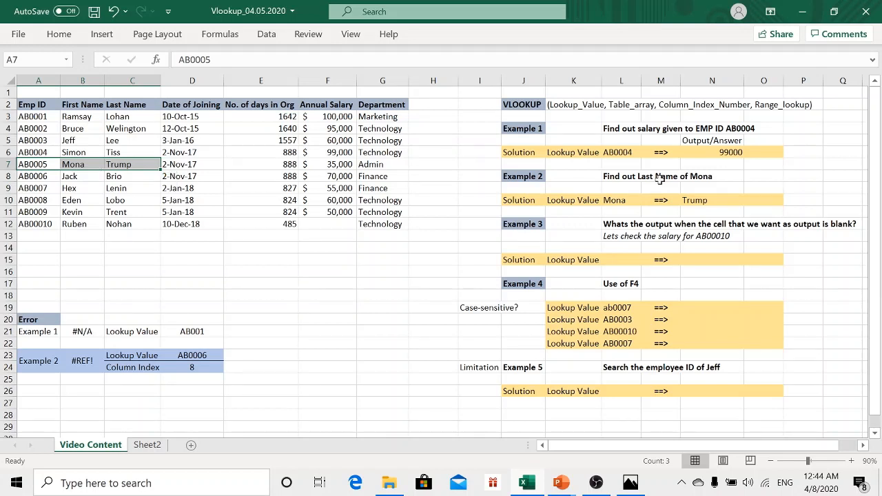
pyautogui.click(704, 199)
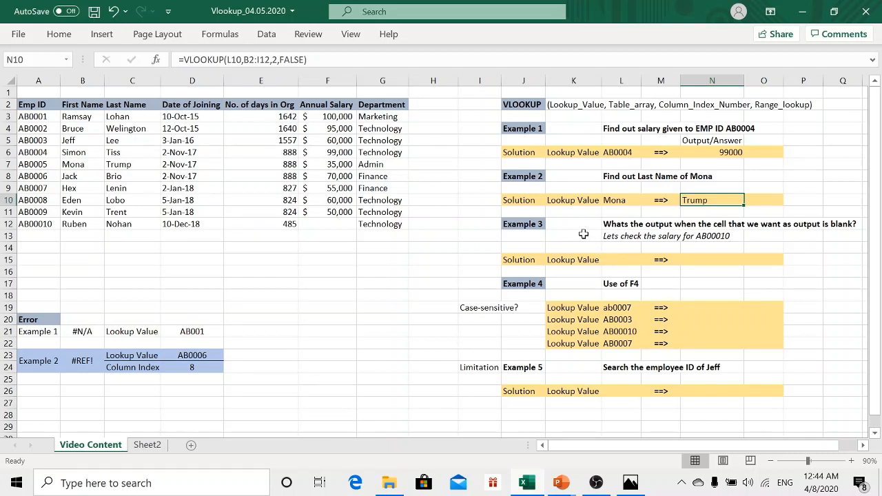
# Review the Example 3 question and the blank salary in row 12, and enter AB00010 as the lookup value in L15.
pyautogui.click(620, 227)
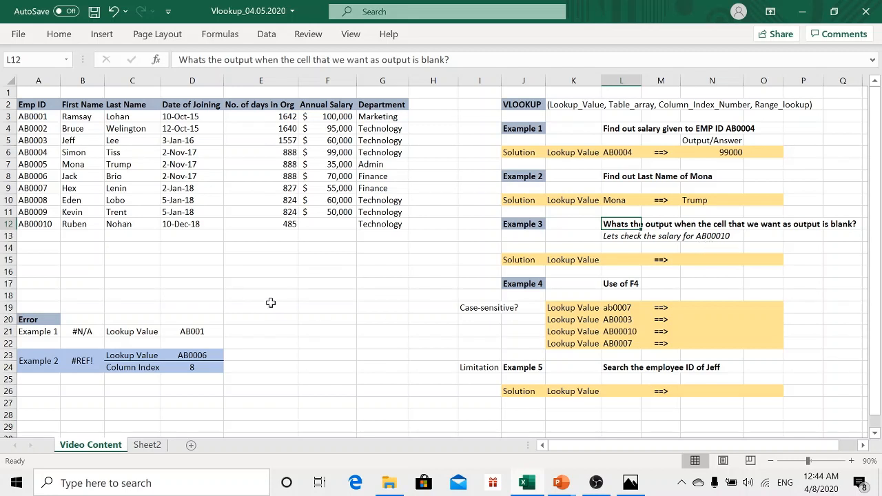
pyautogui.moveTo(23, 224); pyautogui.dragTo(341, 224)
pyautogui.click(341, 224)
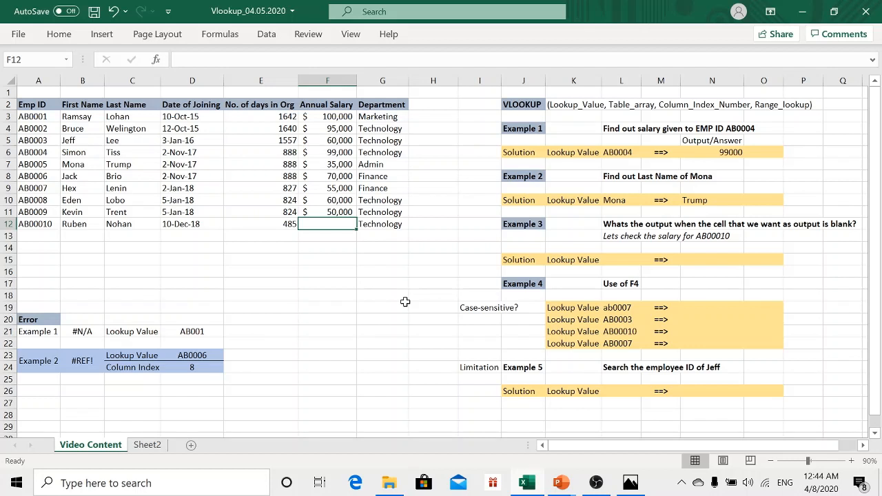
pyautogui.click(626, 260)
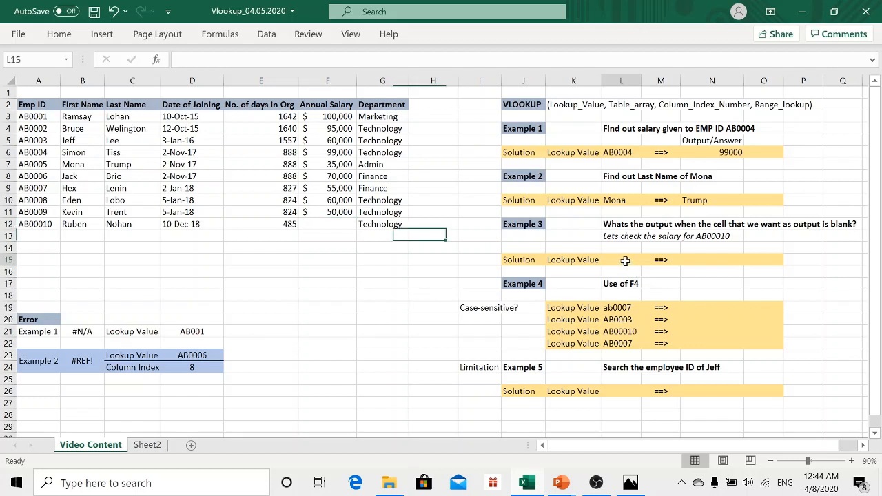
pyautogui.write('AB')
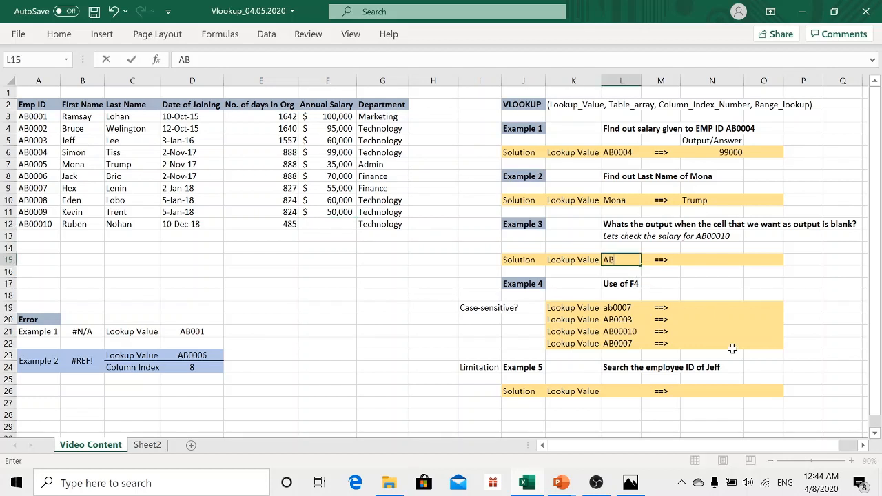
pyautogui.write('00010')
pyautogui.press('Tab')
pyautogui.press('Tab')
# Build a VLOOKUP in N15 with lookup value L15, table array A2:G12, column index 6 and range lookup 0, and compare it with F12.
pyautogui.write('=vl')
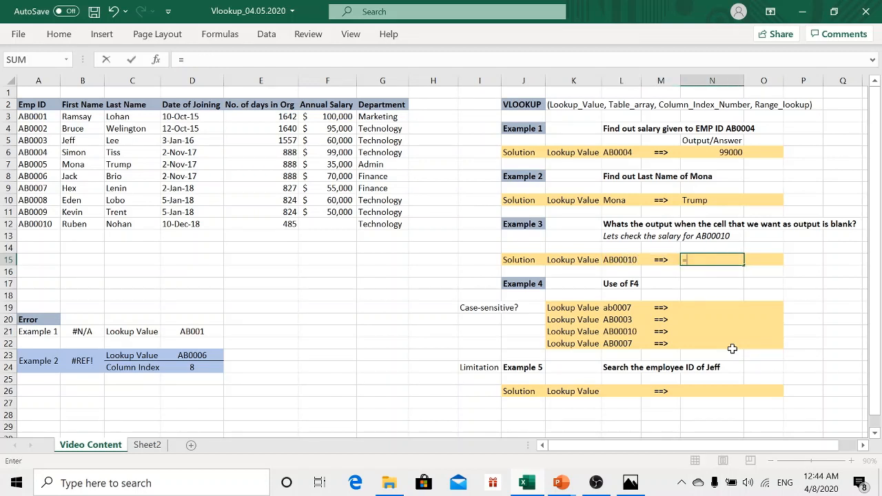
pyautogui.press('Tab')
pyautogui.press('Left')
pyautogui.press('Left')
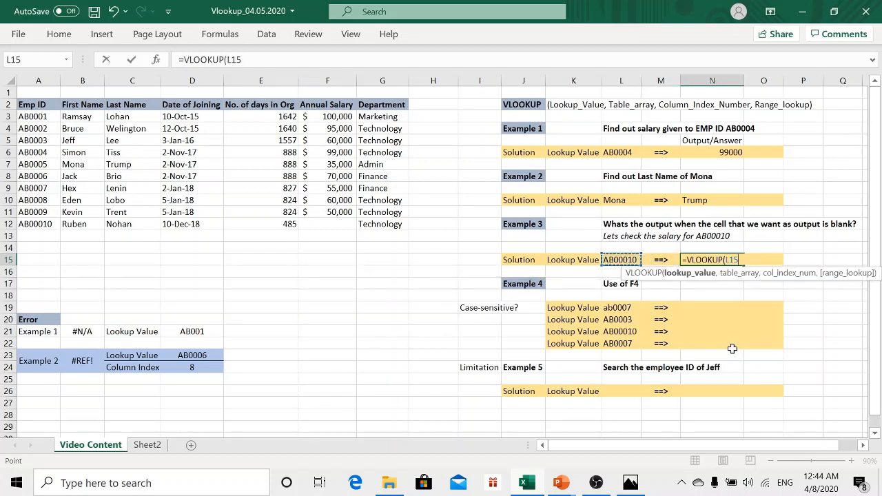
pyautogui.write(',')
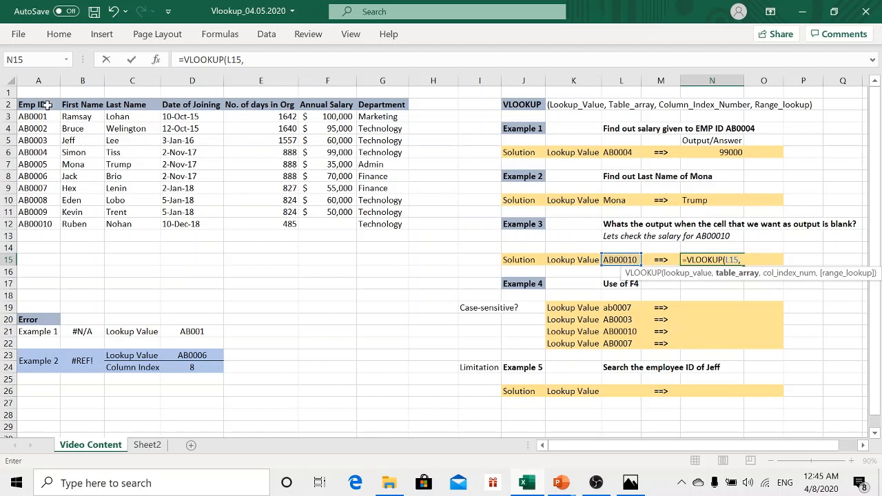
pyautogui.moveTo(43, 105); pyautogui.dragTo(372, 224)
pyautogui.write(',')
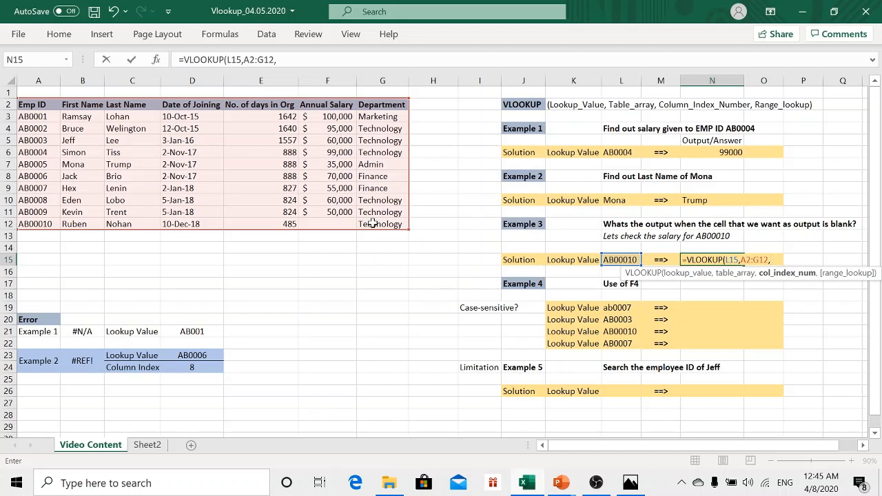
pyautogui.write('6,0')
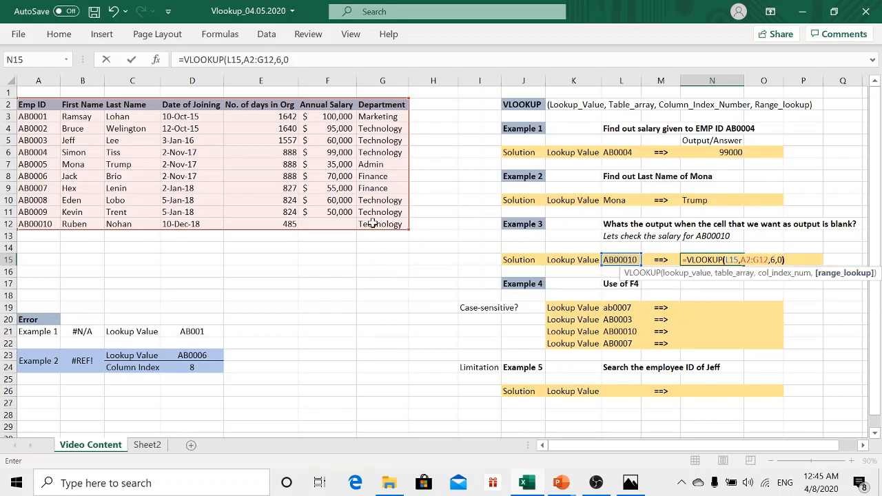
pyautogui.press('Return')
pyautogui.press('Up')
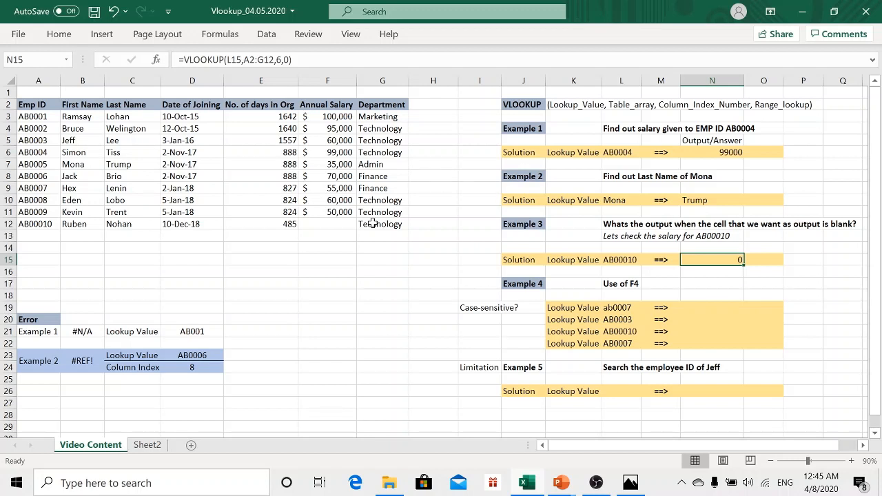
pyautogui.click(348, 224)
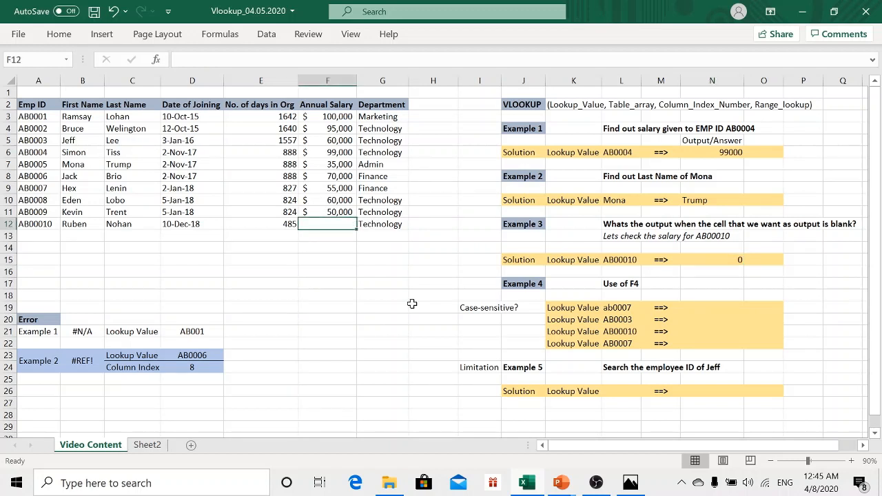
# Enter "text" in the blank Annual Salary cell F12 to test the Example 3 lookup.
pyautogui.click(700, 291)
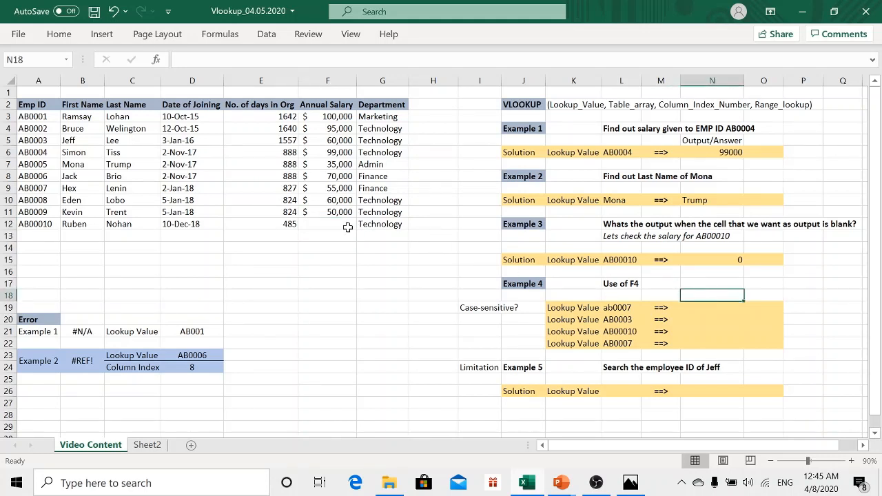
pyautogui.click(331, 224)
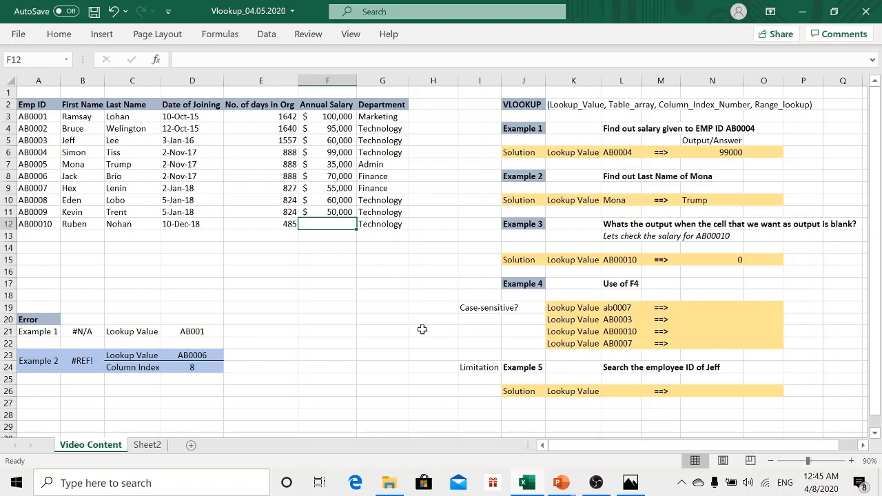
pyautogui.write('text')
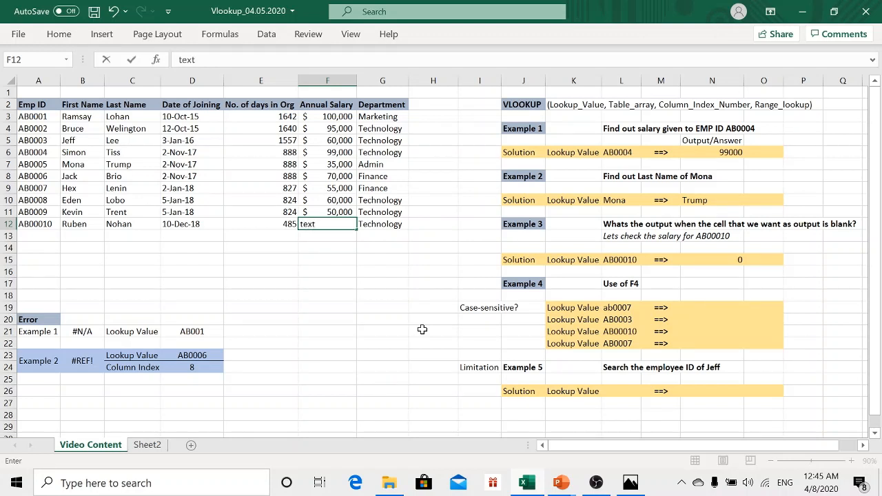
pyautogui.press('Return')
pyautogui.press('Up')
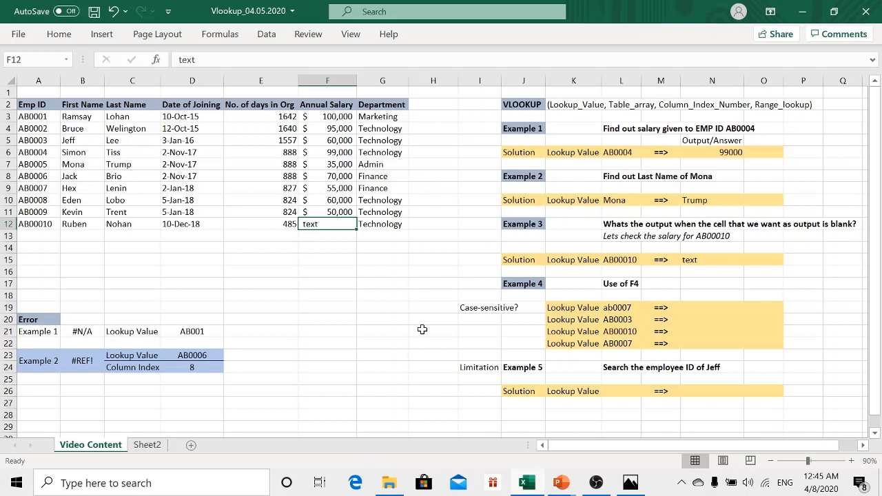
# Test the lookup with "~" in salary cell F12, and clear the cell again.
pyautogui.write('~')
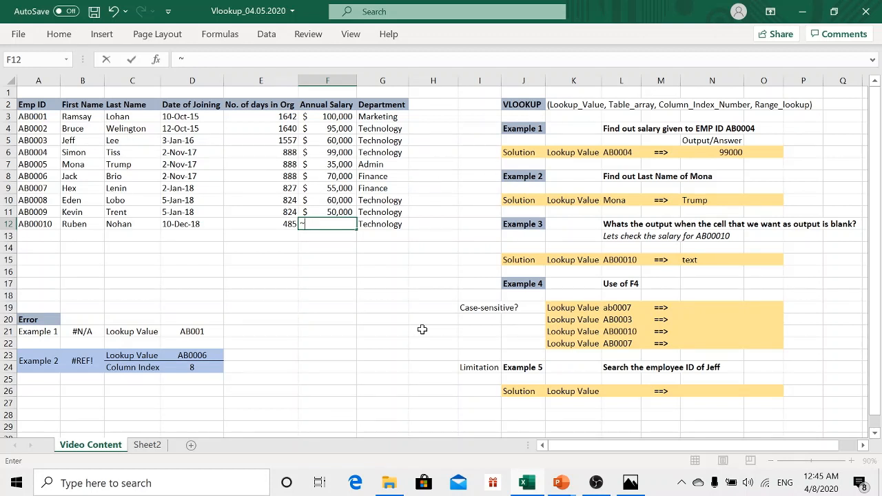
pyautogui.press('Return')
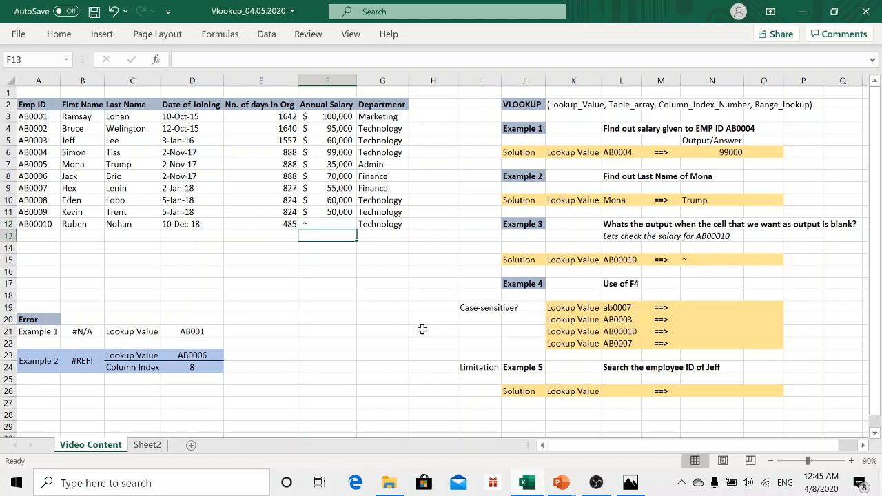
pyautogui.press('Up')
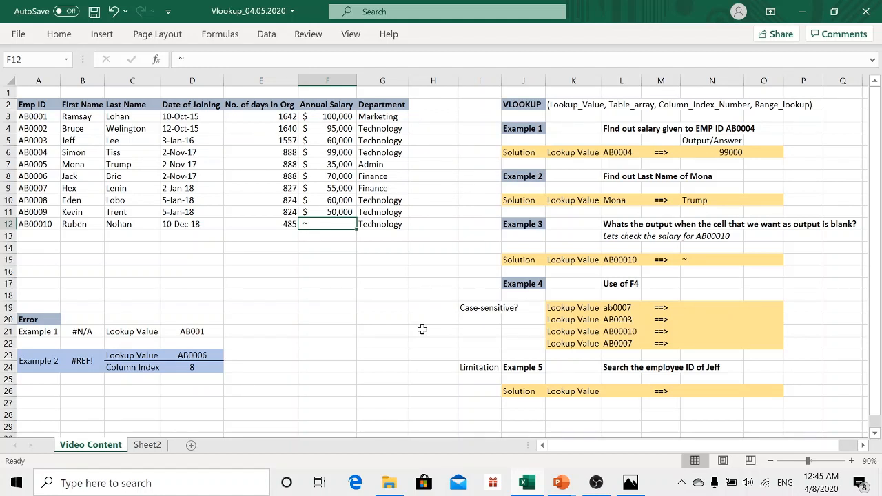
pyautogui.press('Delete')
# Go to the Example 4 heading and its "Use of F4" topic in L17.
pyautogui.press('Down')
pyautogui.press('Down')
pyautogui.press('Down')
pyautogui.press('Right')
pyautogui.press('Right')
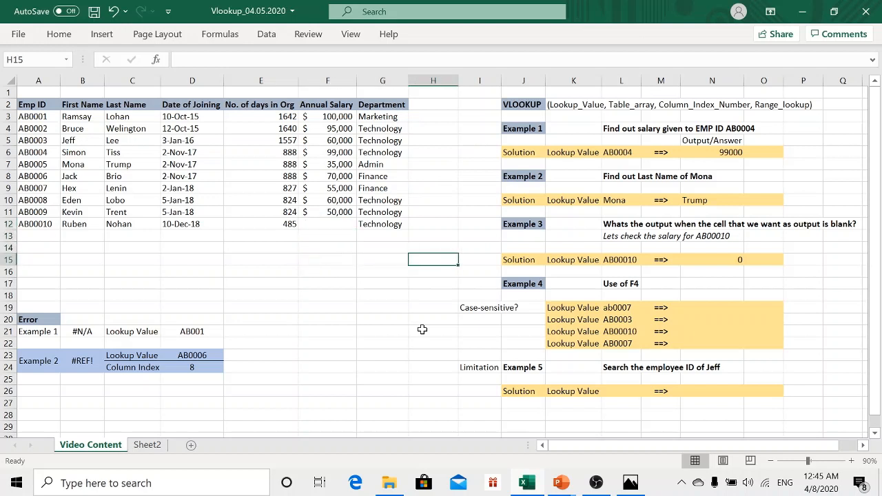
pyautogui.press('Down')
pyautogui.press('Right')
pyautogui.press('Down')
pyautogui.press('Right')
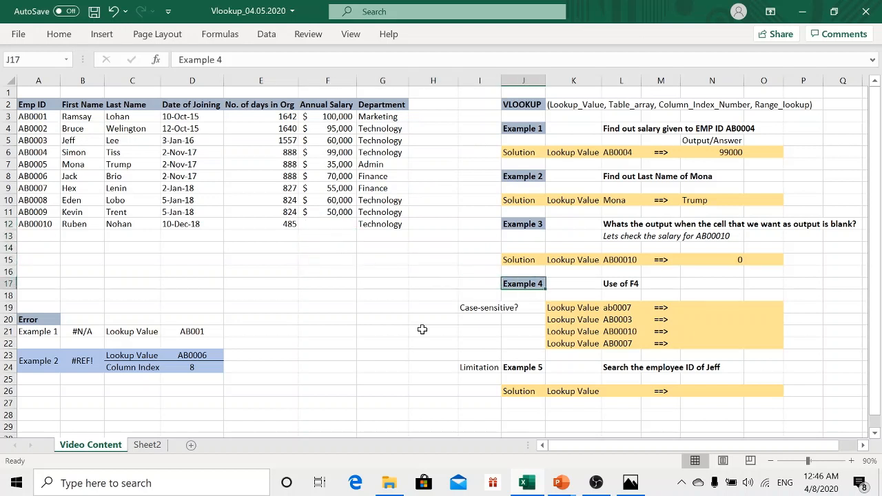
pyautogui.press('Right')
pyautogui.press('Right')
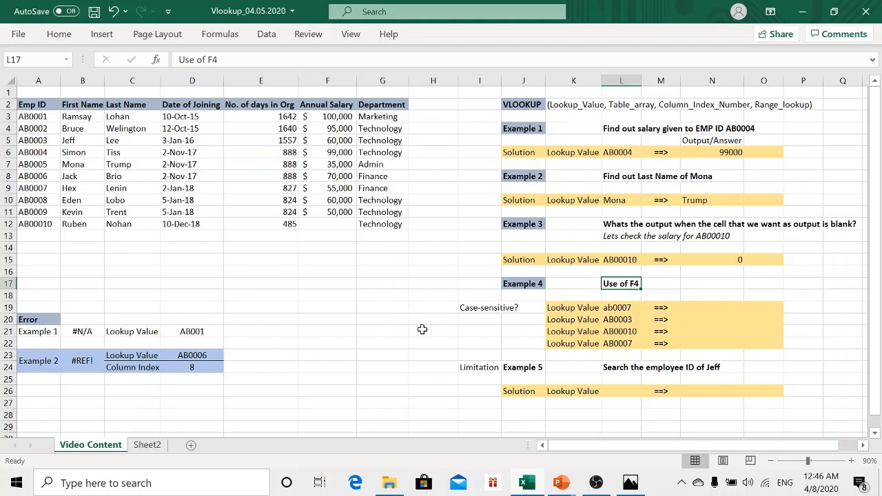
# Compare the lowercase lookup value in L19 beside the "Case-sensitive?" label with the Emp ID in A9.
pyautogui.press('Down')
pyautogui.press('Down')
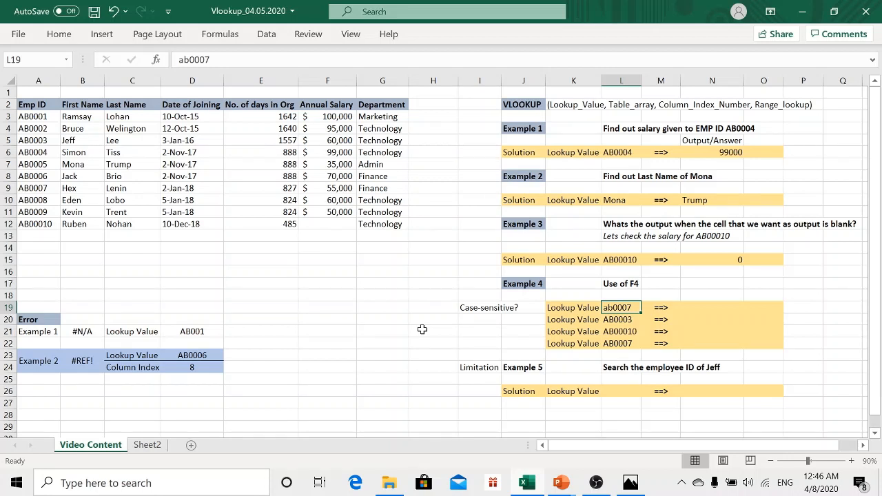
pyautogui.press('Left')
pyautogui.press('Left')
pyautogui.press('Left')
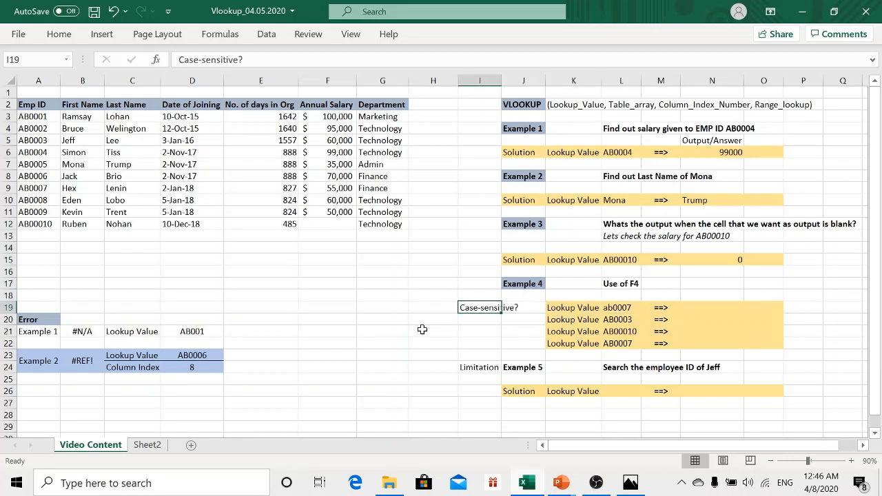
pyautogui.press('Right')
pyautogui.press('Right')
pyautogui.press('Right')
pyautogui.press('Right')
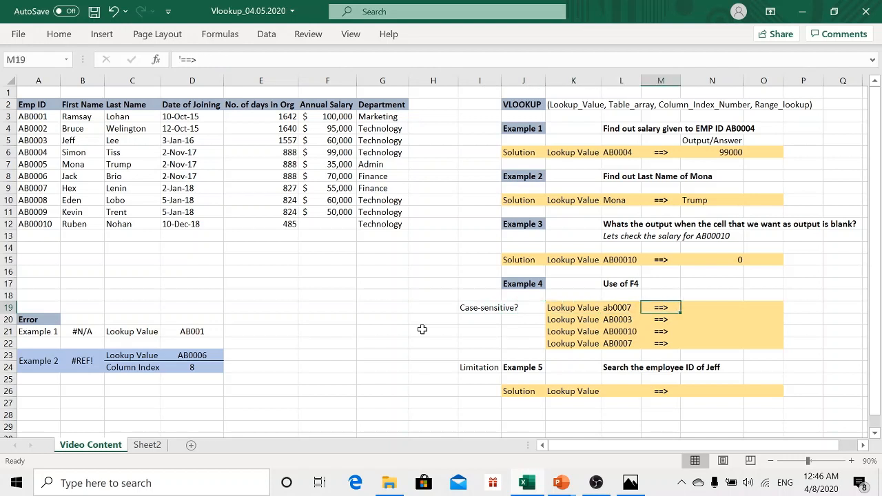
pyautogui.press('Left')
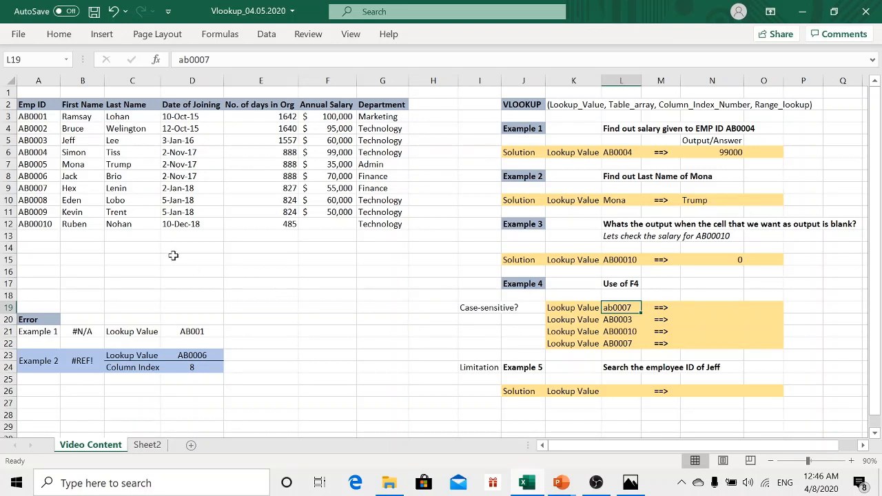
pyautogui.click(45, 197)
pyautogui.moveTo(45, 196); pyautogui.dragTo(46, 190)
pyautogui.click(74, 192)
pyautogui.click(50, 191)
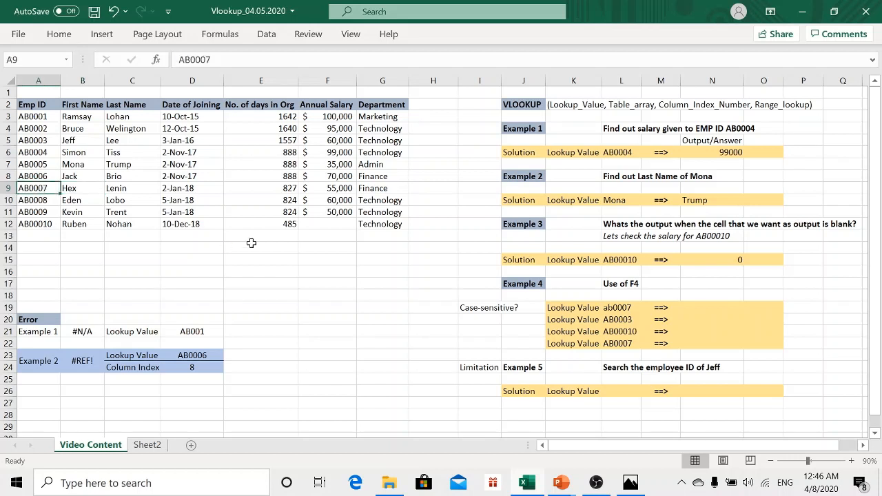
pyautogui.click(628, 310)
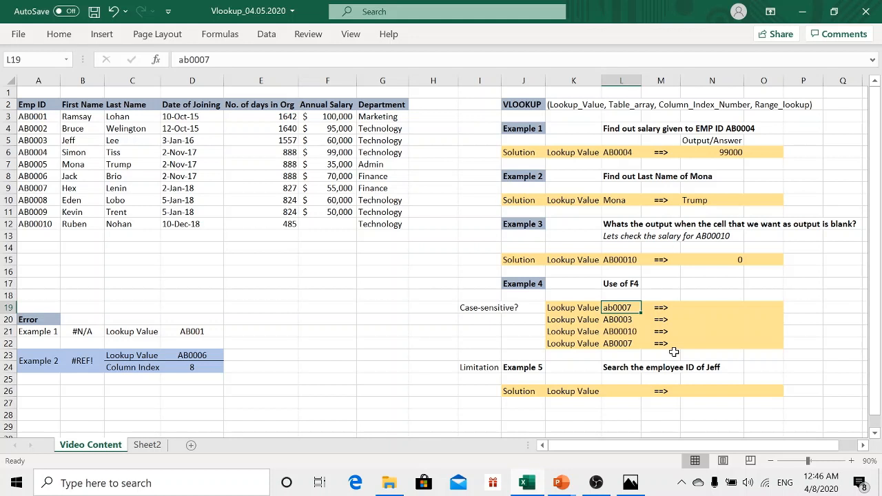
# Build a VLOOKUP in N19 with lookup value L19, table array A2:G12, column index 3 and range lookup 0, and compare it with C9.
pyautogui.press('Right')
pyautogui.press('Right')
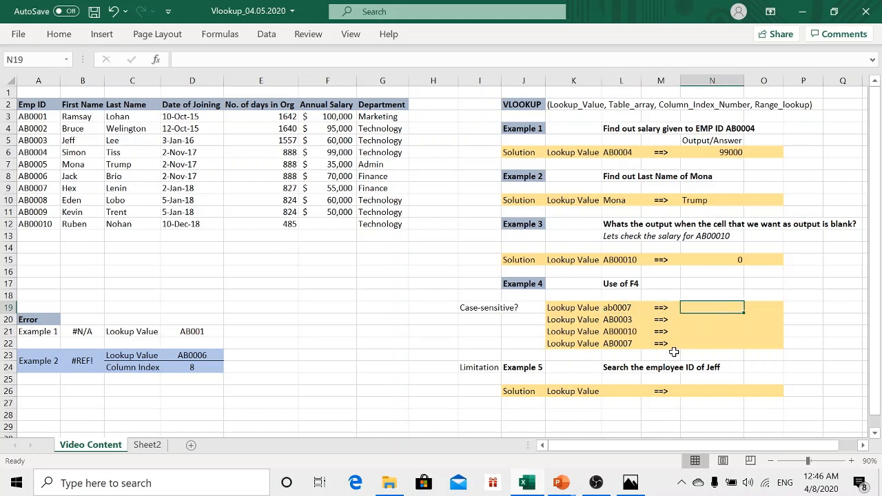
pyautogui.write('=vl')
pyautogui.press('Tab')
pyautogui.press('Left')
pyautogui.press('Left')
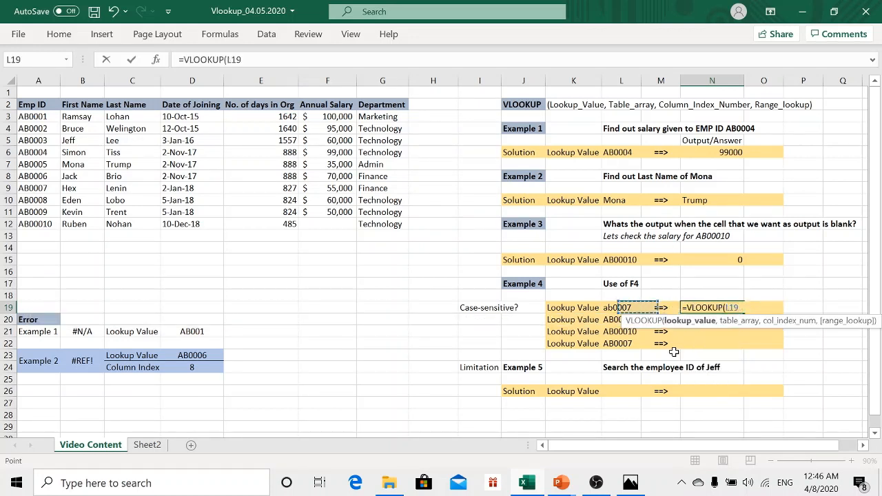
pyautogui.write(',')
pyautogui.press('Left')
pyautogui.press('Left')
pyautogui.press('Left')
pyautogui.press('Left')
pyautogui.press('Left')
pyautogui.press('Left')
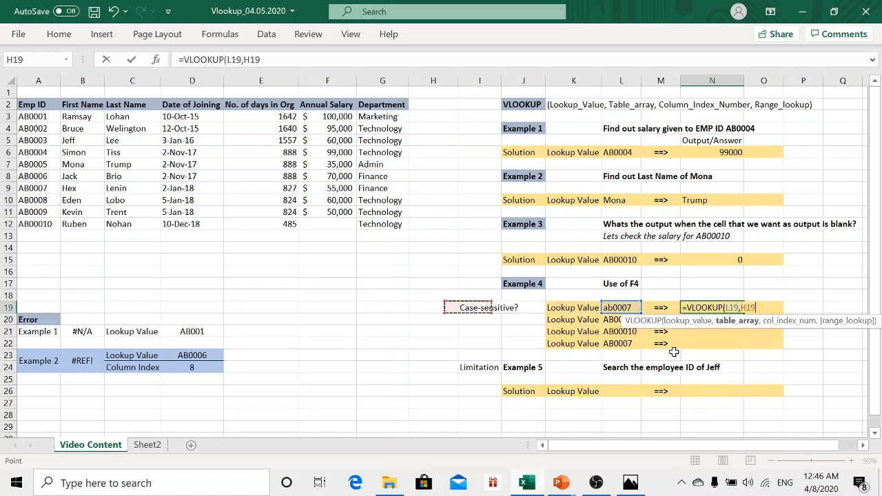
pyautogui.press('Left')
pyautogui.press('Left')
pyautogui.press('Left')
pyautogui.press('Left')
pyautogui.press('Left')
pyautogui.press('Left')
pyautogui.press('Left')
pyautogui.press('Up')
pyautogui.press('Up')
pyautogui.press('Up')
pyautogui.press('Up')
pyautogui.press('Up')
pyautogui.press('Up')
pyautogui.press('Up')
pyautogui.press('Up')
pyautogui.press('Up')
pyautogui.press('Up')
pyautogui.press('Up')
pyautogui.press('Down')
pyautogui.press('Down')
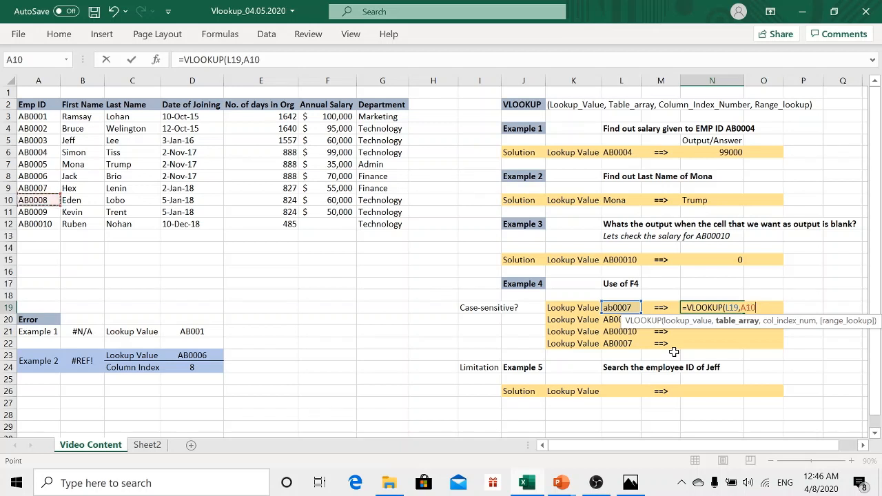
pyautogui.press('Down')
pyautogui.press('Down')
pyautogui.hotkey('ctrl', 'shift', 'Up')
pyautogui.hotkey('shift', 'Right')
pyautogui.hotkey('shift', 'Right')
pyautogui.hotkey('shift', 'Right')
pyautogui.hotkey('shift', 'Right')
pyautogui.hotkey('shift', 'Right')
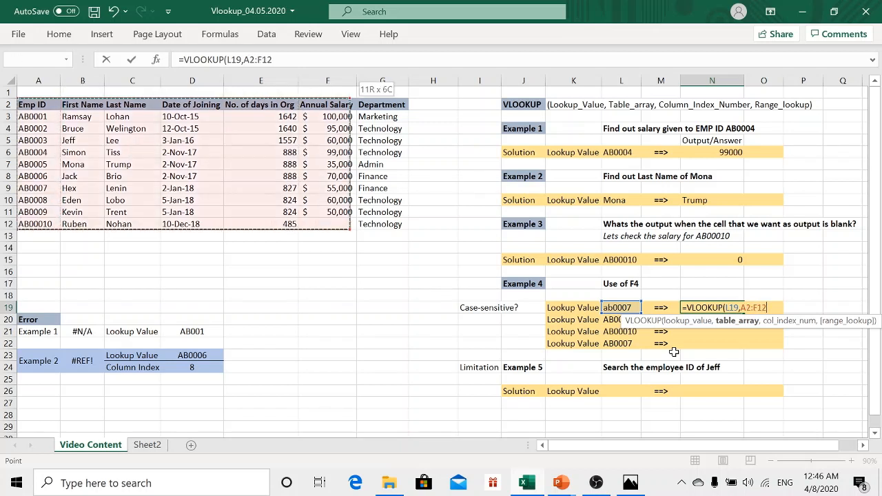
pyautogui.hotkey('shift', 'Right')
pyautogui.write(',')
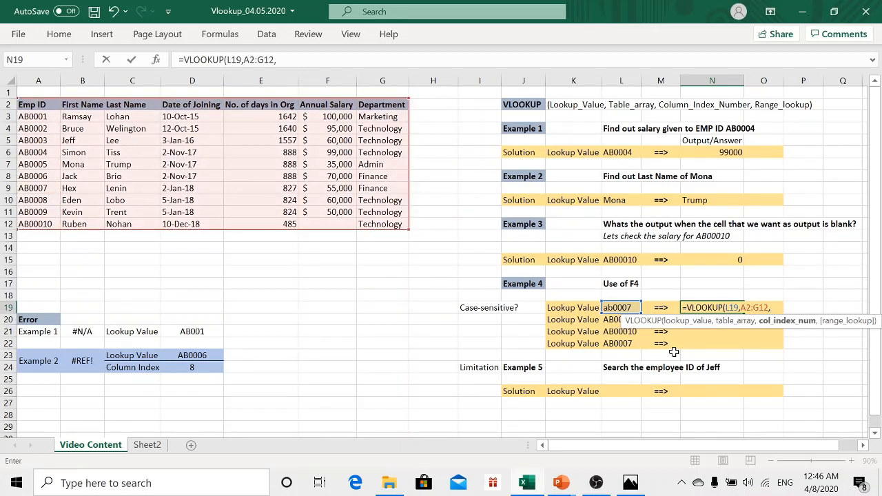
pyautogui.write('3,0)')
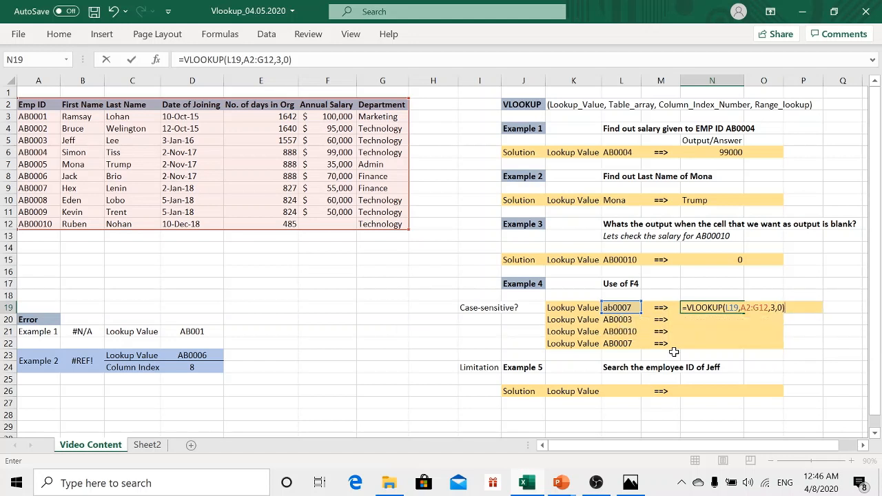
pyautogui.press('Return')
pyautogui.press('Up')
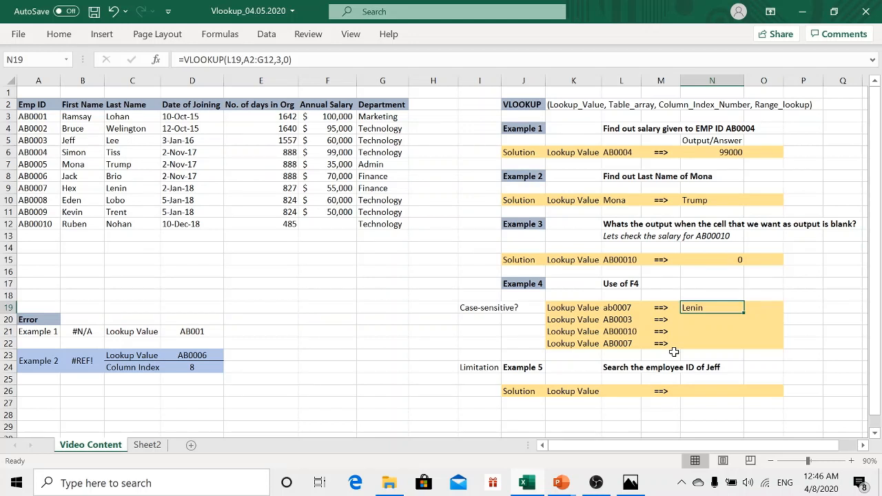
pyautogui.click(127, 183)
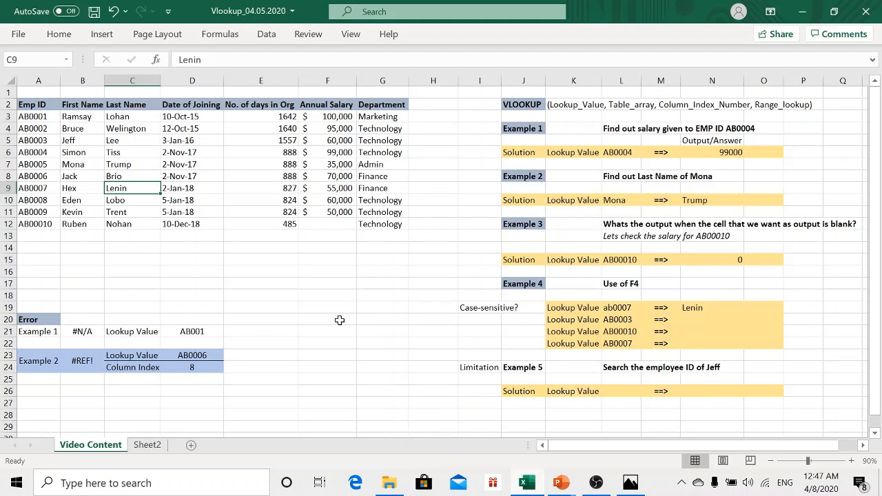
# Change the Emp ID in A9 to "Ab0007" and check the lookup in N19 for case sensitivity.
pyautogui.click(41, 191)
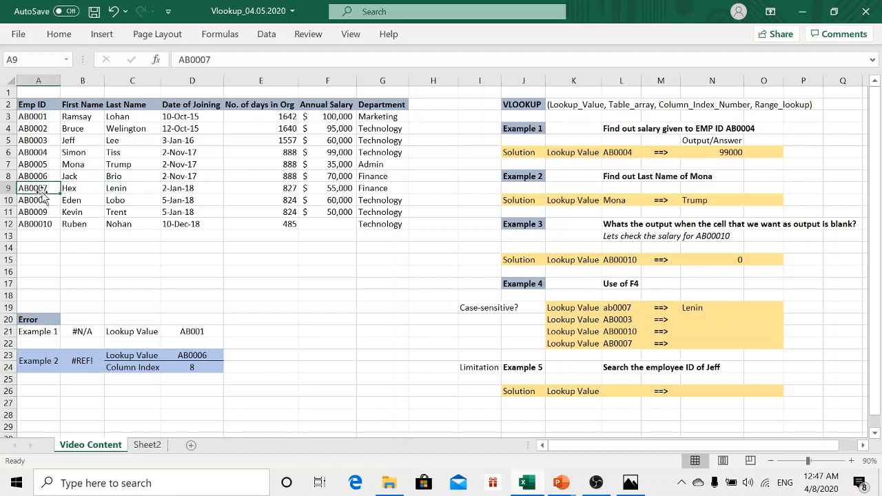
pyautogui.write('Ab0007')
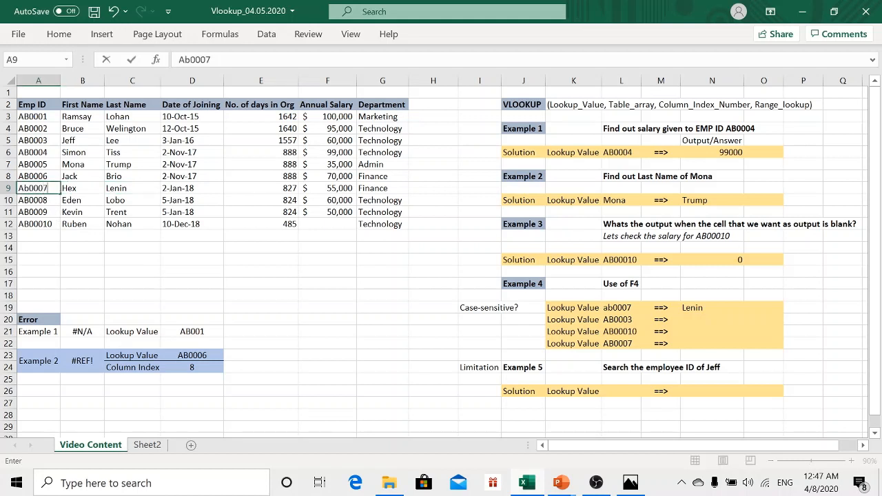
pyautogui.hotkey('ctrl', 'Return')
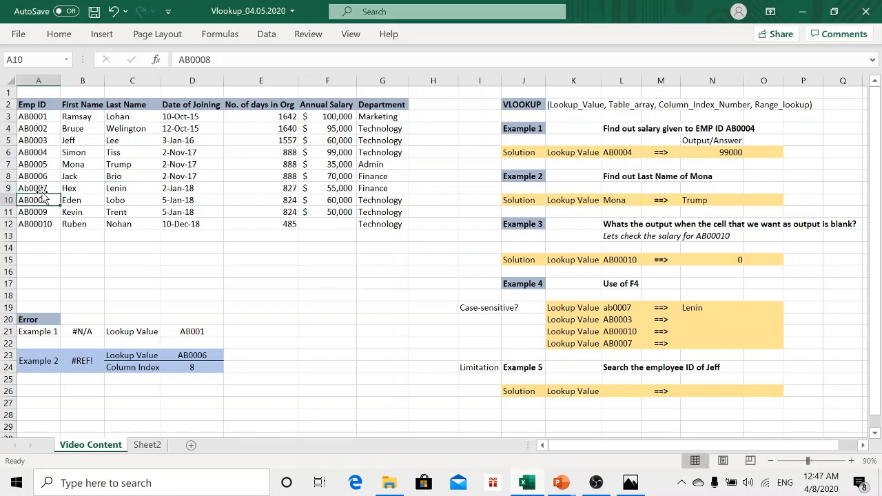
pyautogui.press('Up')
pyautogui.press('Right')
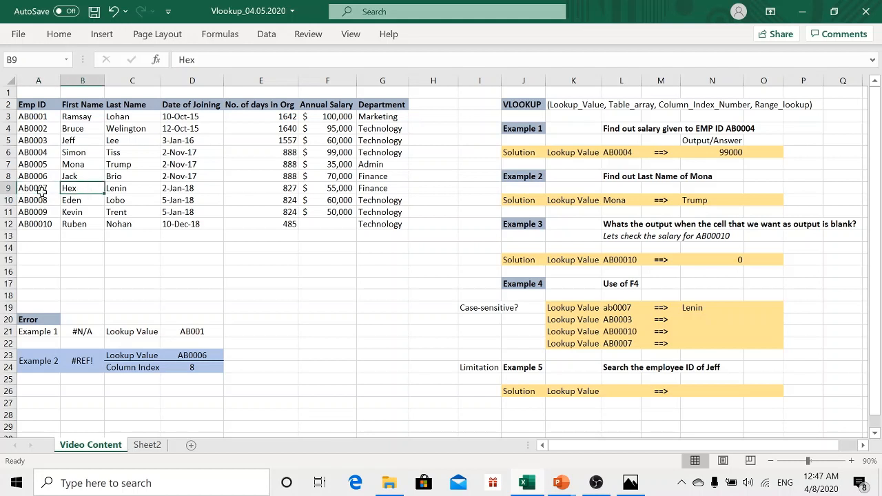
pyautogui.click(691, 308)
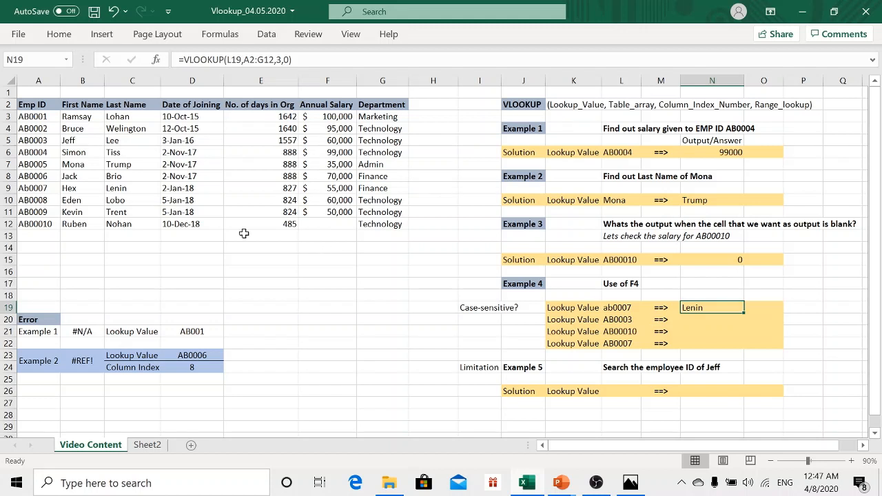
# Copy the Emp ID from A9 into A3 to create a duplicate ID in the table's first row.
pyautogui.click(51, 187)
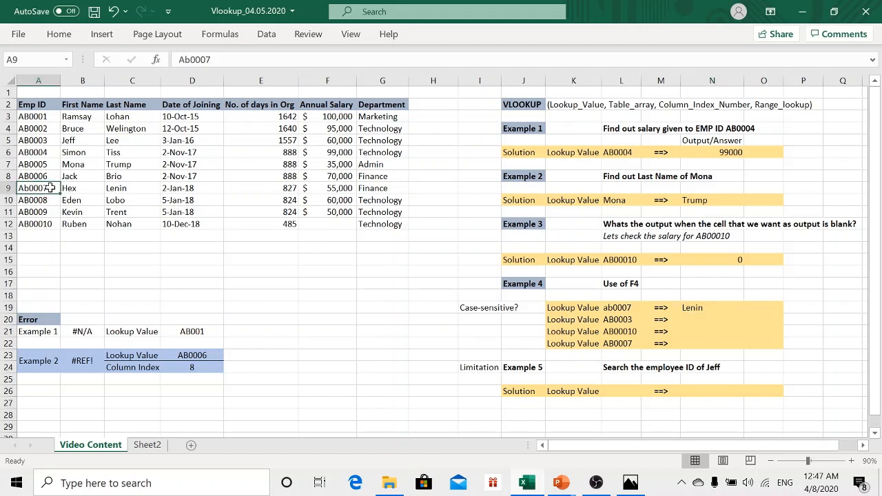
pyautogui.hotkey('ctrl', 'c')
pyautogui.press('Up')
pyautogui.press('Up')
pyautogui.press('Up')
pyautogui.press('Up')
pyautogui.press('Up')
pyautogui.press('Up')
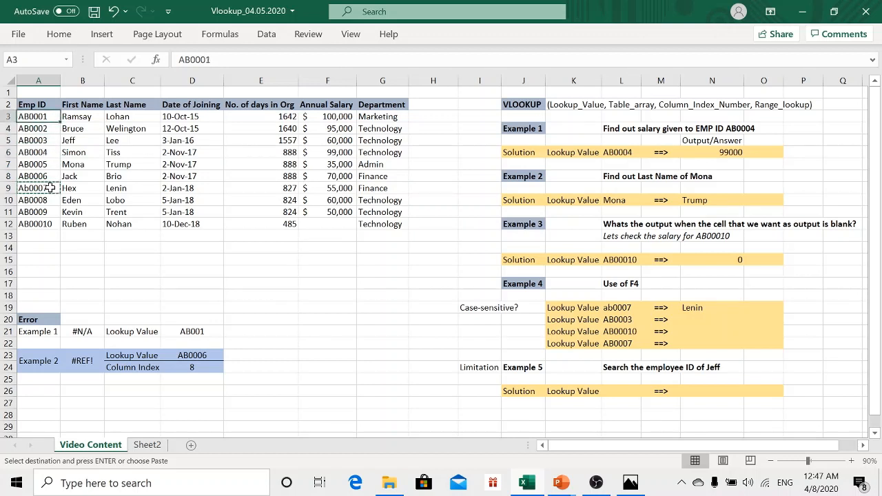
pyautogui.press('Return')
pyautogui.press('Down')
pyautogui.press('Down')
pyautogui.press('Down')
pyautogui.press('Down')
pyautogui.press('Down')
pyautogui.press('Down')
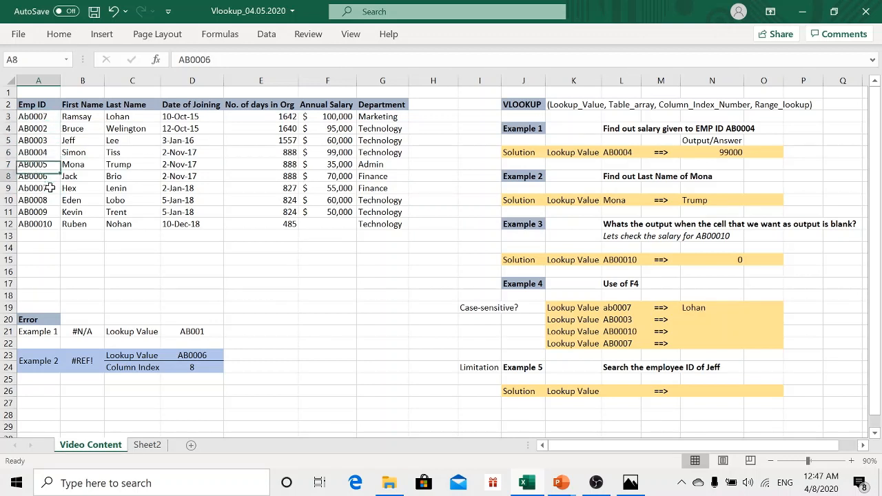
pyautogui.press('BackSpace')
pyautogui.press('Return')
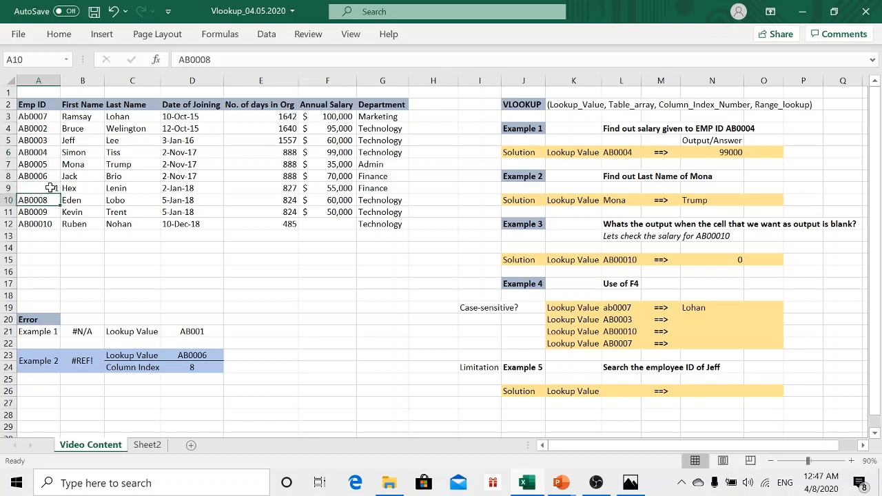
pyautogui.click(50, 187)
pyautogui.hotkey('ctrl', 'z')
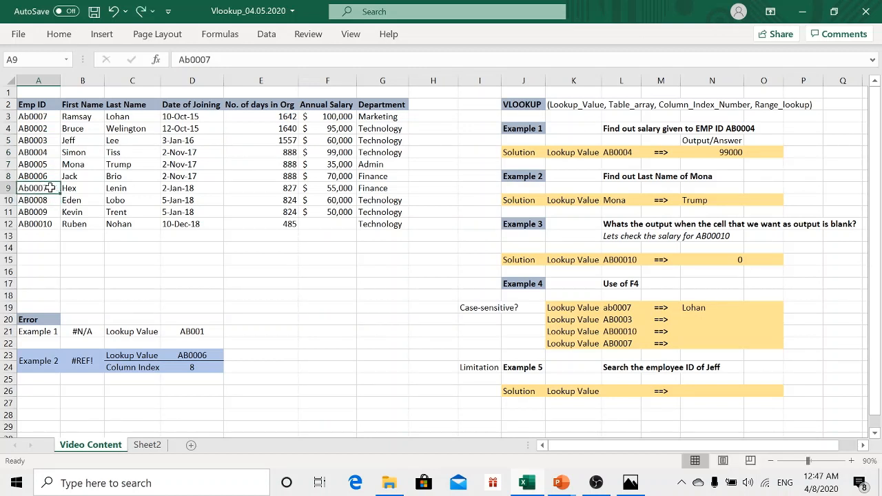
# Replace the Emp ID in A9 with AB00010.
pyautogui.hotkey('ctrl', 'v')
pyautogui.press('Return')
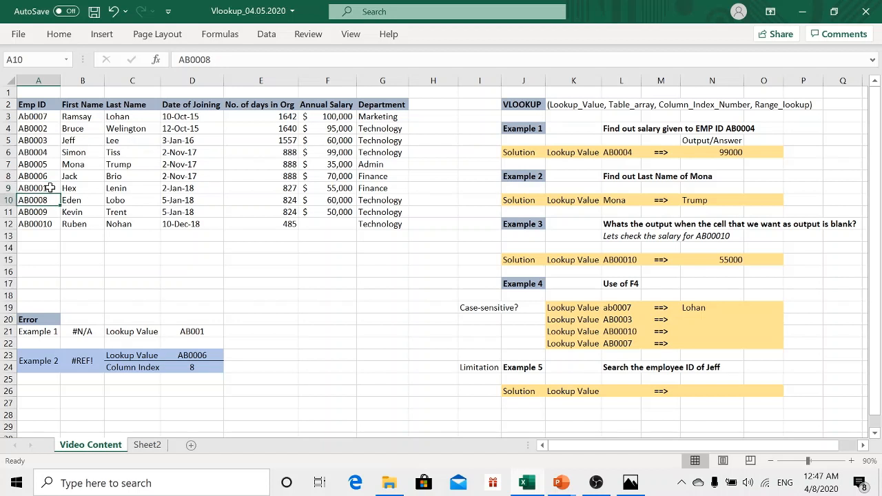
# Copy the VLOOKUP formula from N19 down through N22 with its relative table range.
pyautogui.click(695, 307)
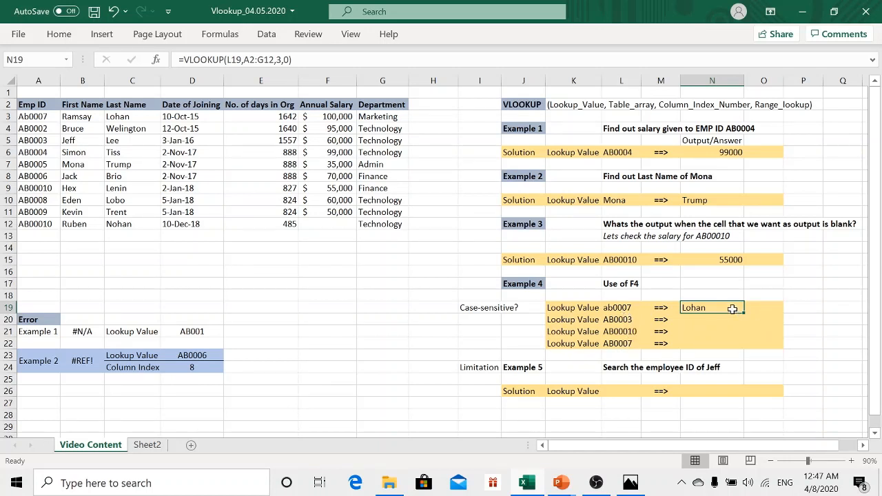
pyautogui.hotkey('ctrl', 'c')
pyautogui.hotkey('shift', 'Down')
pyautogui.hotkey('shift', 'Down')
pyautogui.hotkey('shift', 'Down')
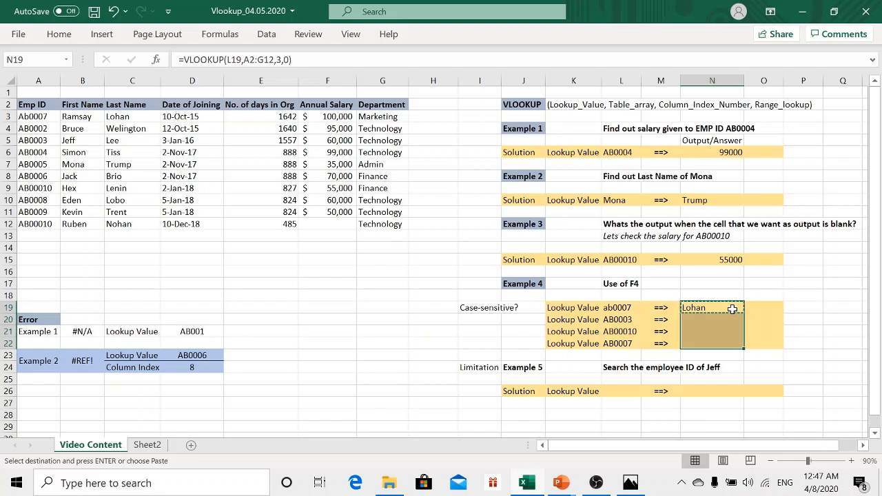
pyautogui.press('Return')
# Examine the table array references in the copied formulas in N19:N22 and compare the lookup values in L19 and L22.
pyautogui.click(732, 309)
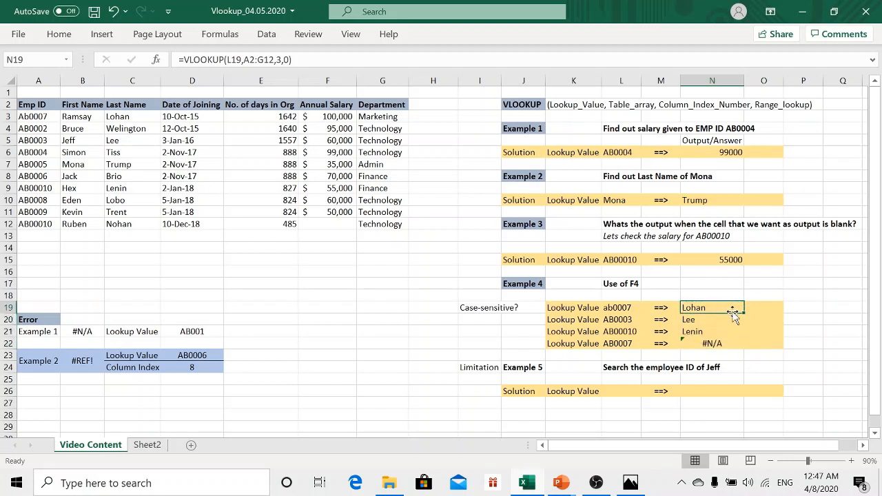
pyautogui.press('Down')
pyautogui.press('Down')
pyautogui.click(732, 311)
pyautogui.press('Down')
pyautogui.press('Down')
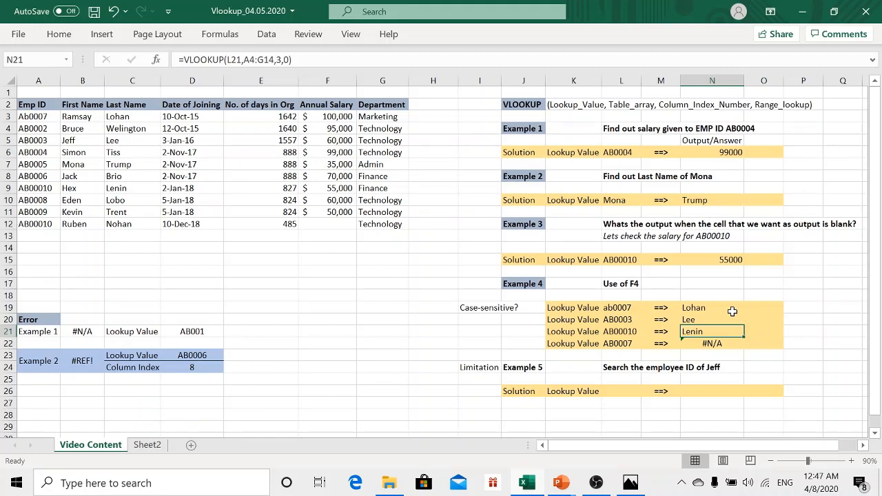
pyautogui.press('Down')
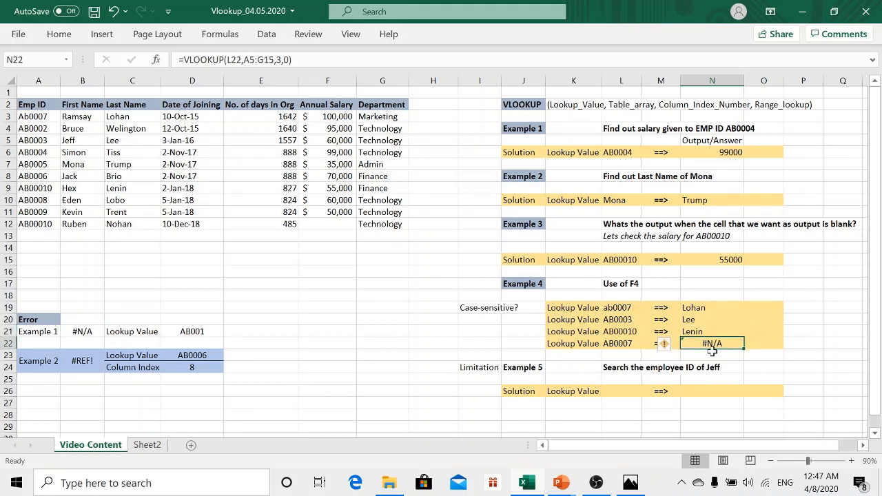
pyautogui.click(624, 310)
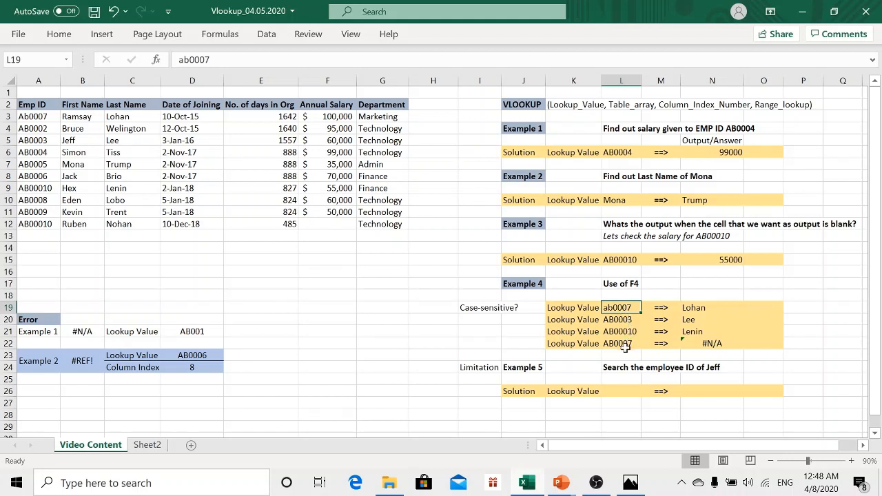
pyautogui.click(624, 345)
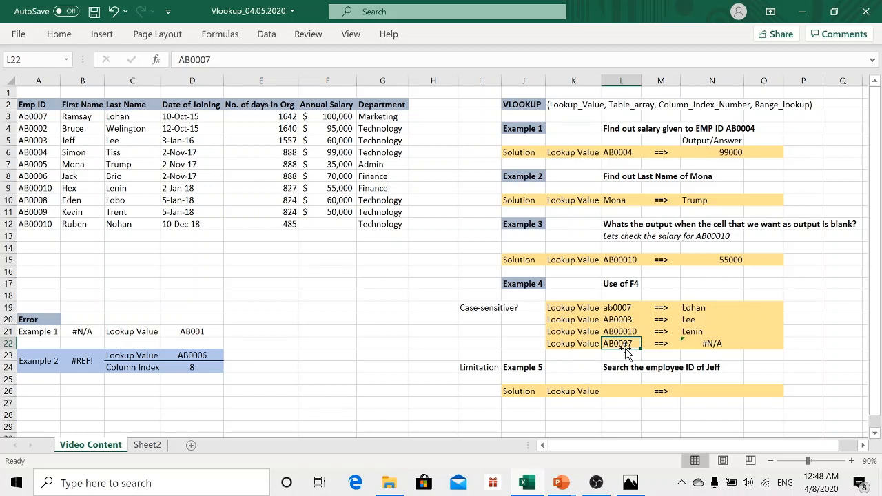
pyautogui.rightClick(735, 317)
pyautogui.press('Escape')
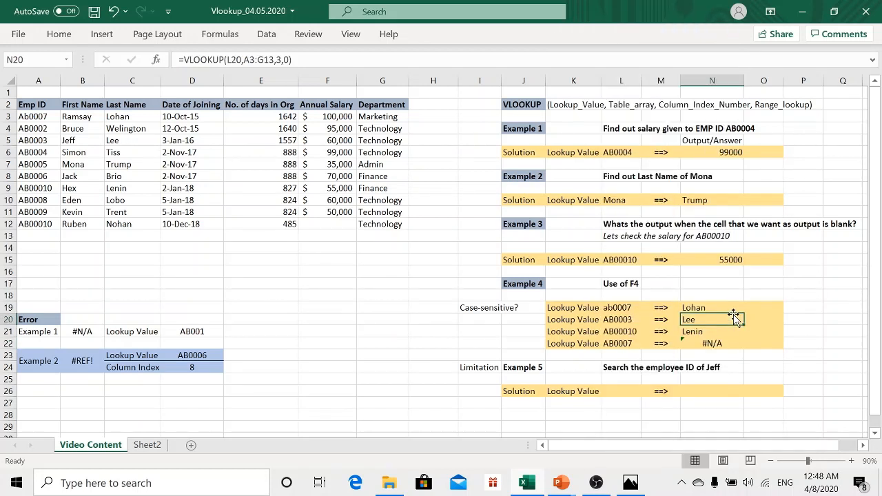
pyautogui.click(713, 307)
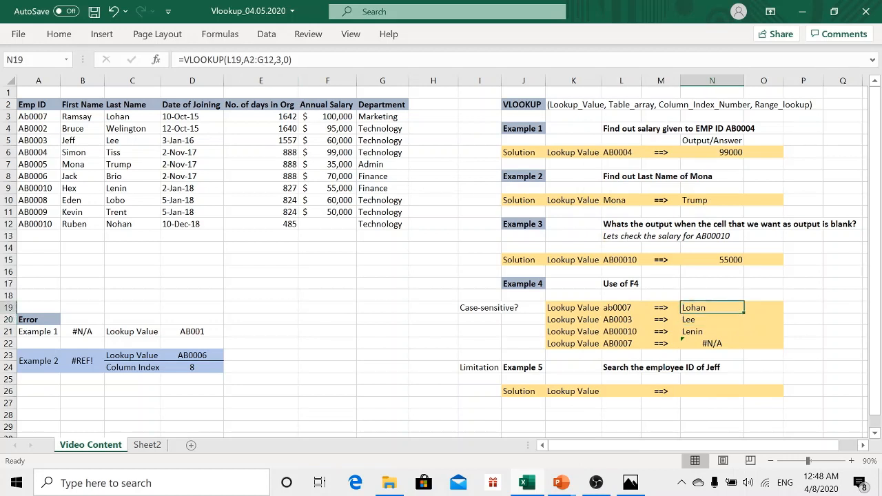
# Compare the table ranges referenced by the VLOOKUP formulas in N19 through N22 against the employee table.
pyautogui.click(255, 60)
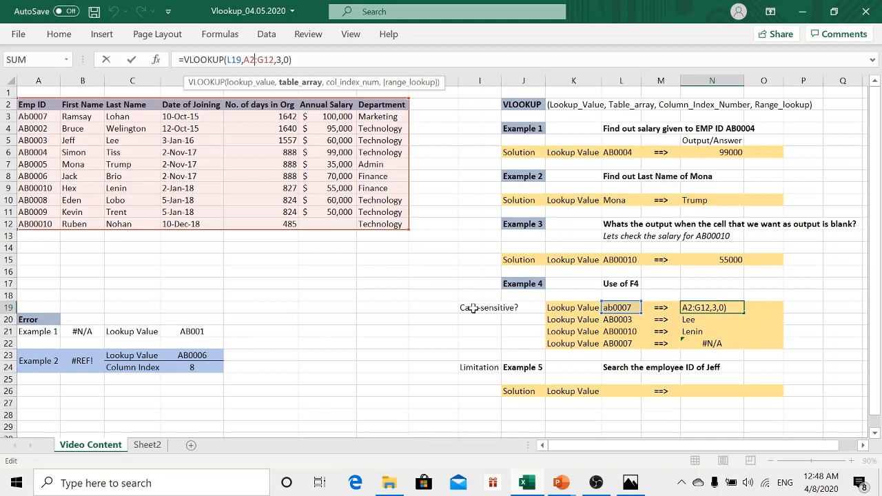
pyautogui.click(717, 322)
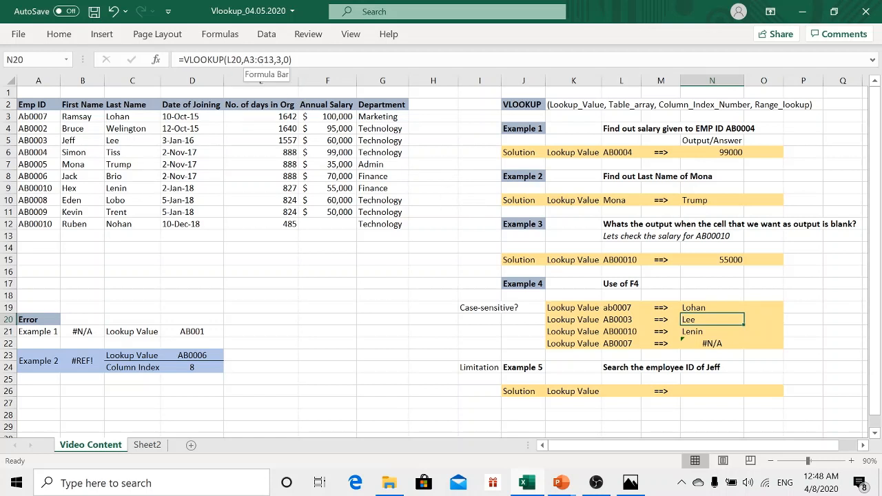
pyautogui.click(246, 60)
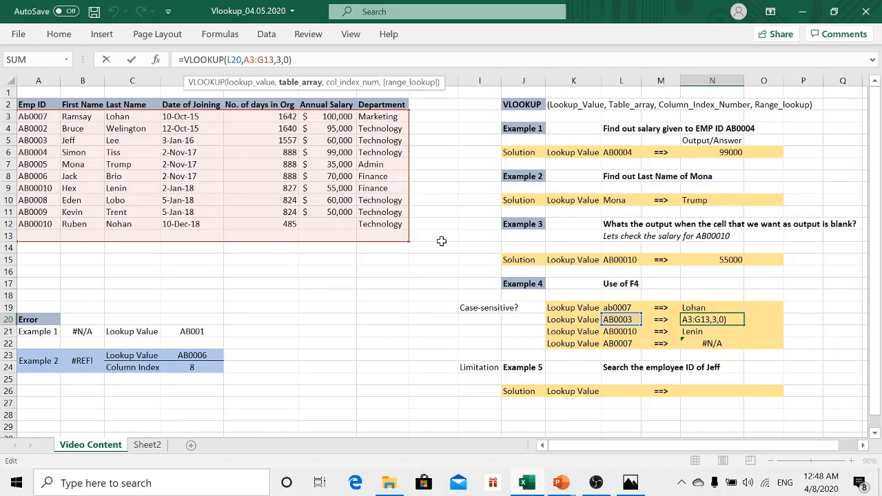
pyautogui.click(704, 332)
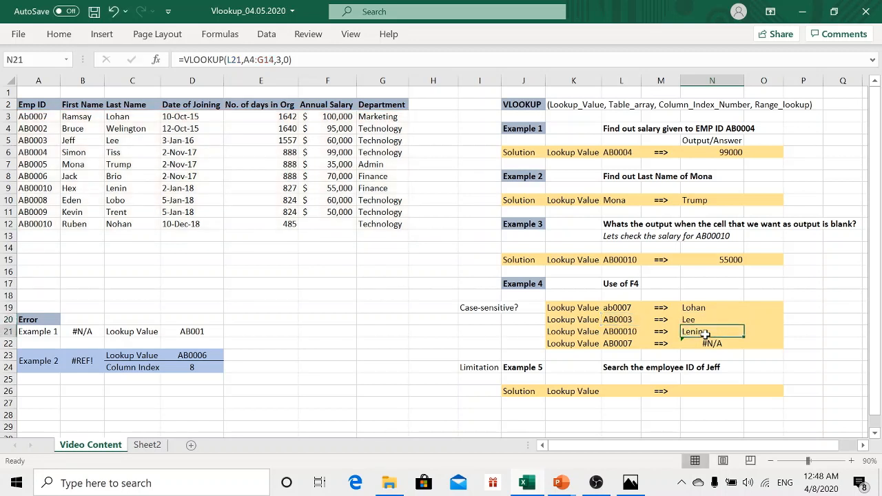
pyautogui.click(245, 60)
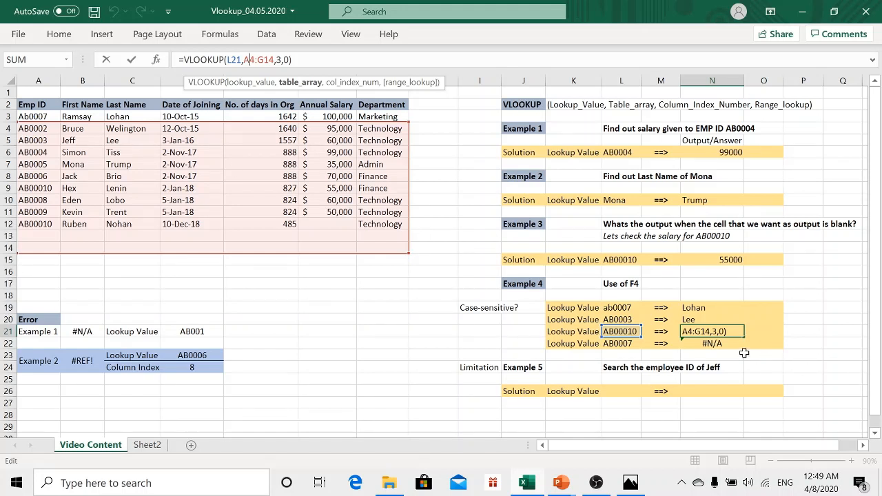
pyautogui.press('Return')
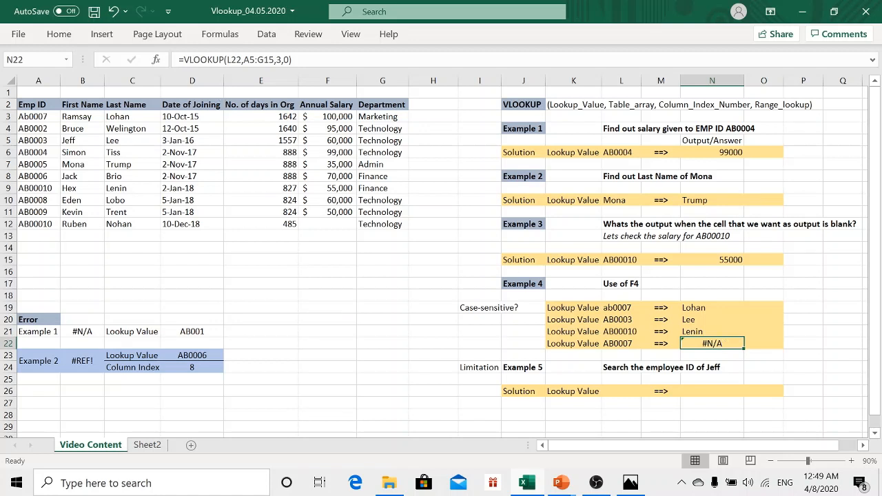
pyautogui.click(244, 60)
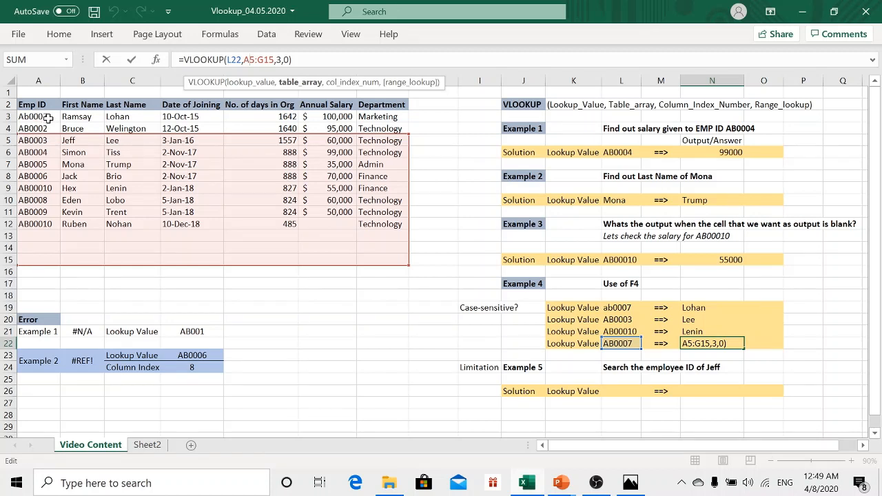
# Lock the table range in N19's VLOOKUP formula as the absolute reference $A$2:$G$12.
pyautogui.click(699, 310)
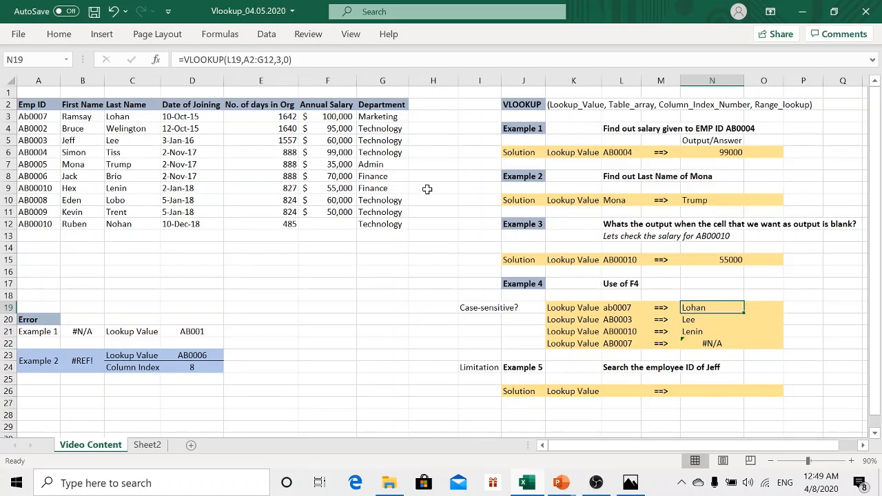
pyautogui.press('F2')
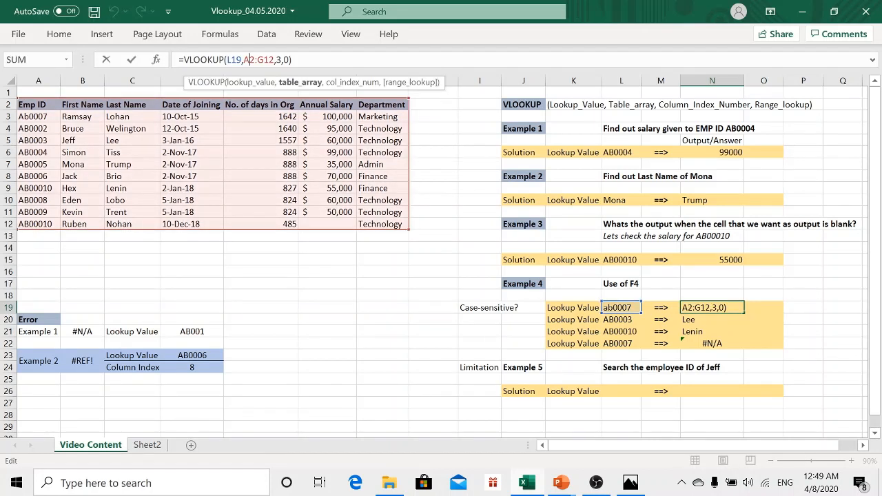
pyautogui.press('F4')
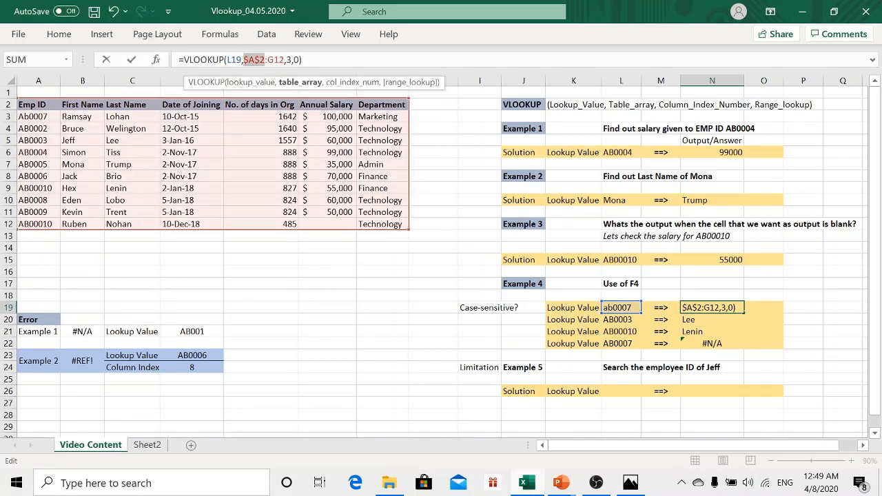
pyautogui.click(274, 60)
pyautogui.press('F4')
pyautogui.press('Return')
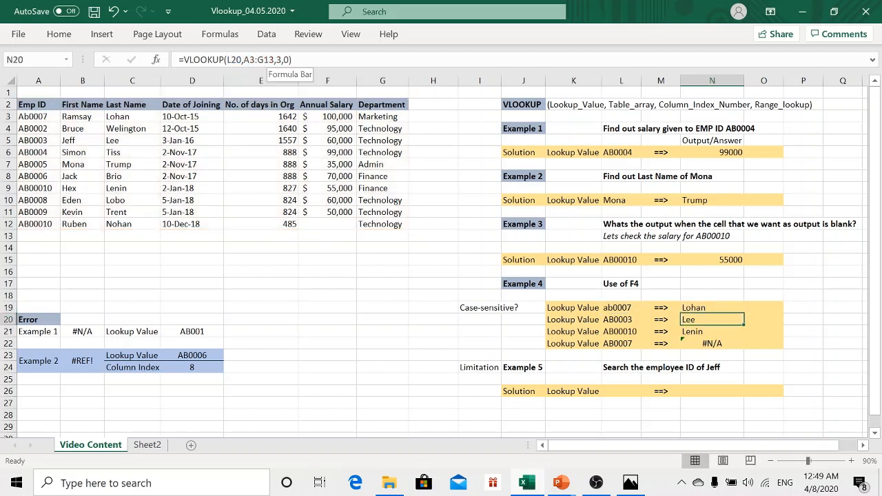
# Copy the VLOOKUP formula with the locked table range from N19 down through N22.
pyautogui.press('Up')
pyautogui.hotkey('ctrl', 'c')
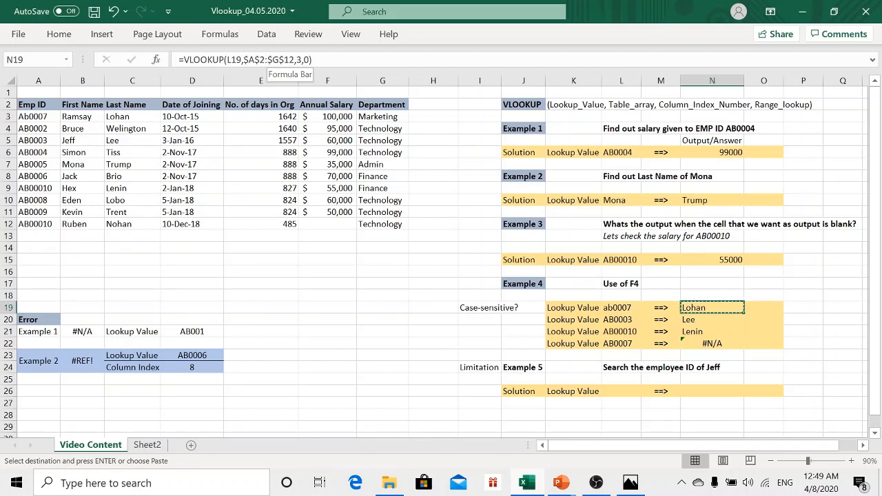
pyautogui.hotkey('shift', 'Down')
pyautogui.hotkey('shift', 'Down')
pyautogui.hotkey('shift', 'Down')
pyautogui.hotkey('ctrl', 'v')
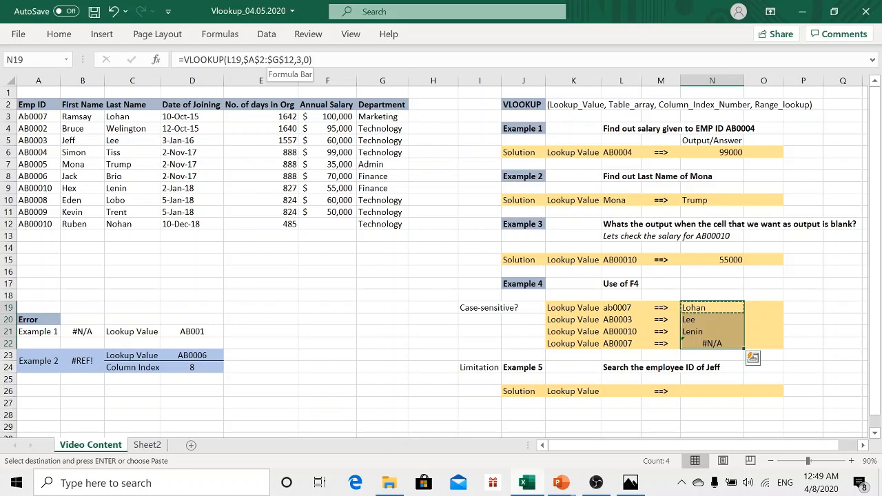
pyautogui.press('Down')
pyautogui.press('Down')
pyautogui.press('Down')
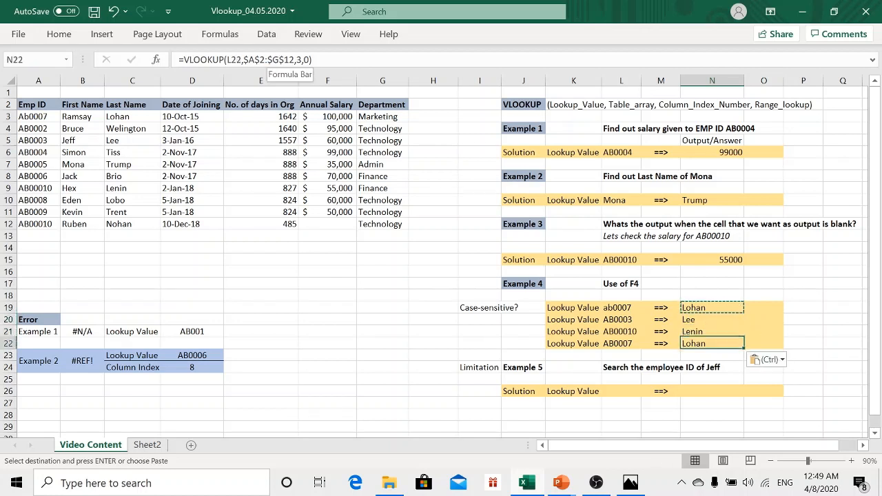
pyautogui.press('Escape')
# Examine the table references in the copied formulas in N19:N22 and the range they cover in the employee table.
pyautogui.press('Up')
pyautogui.press('Up')
pyautogui.press('Up')
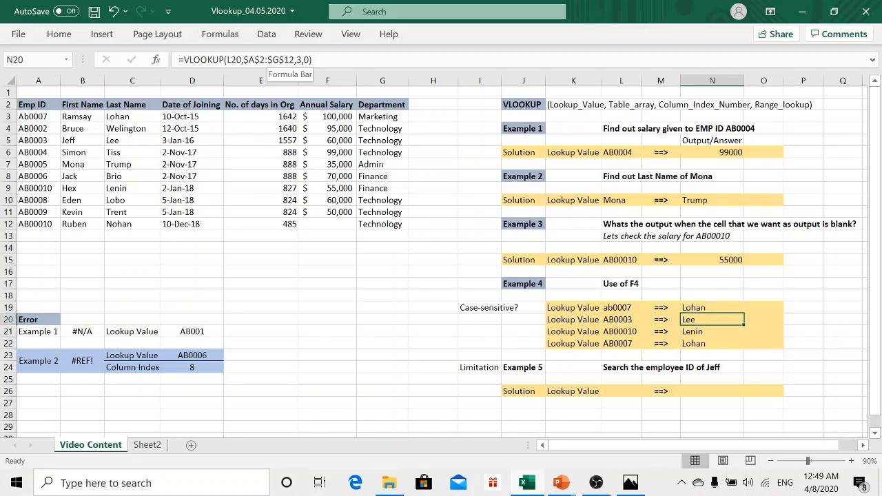
pyautogui.press('Down')
pyautogui.press('Down')
pyautogui.press('Down')
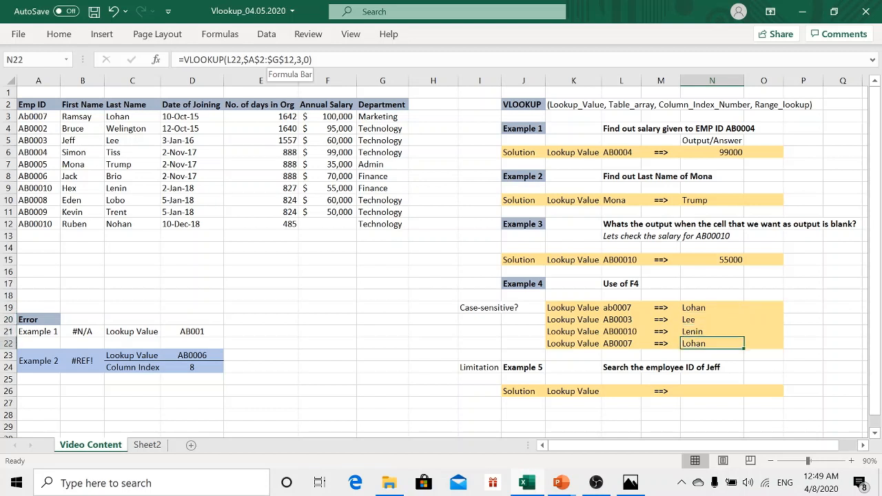
pyautogui.press('Up')
pyautogui.press('Up')
pyautogui.press('Up')
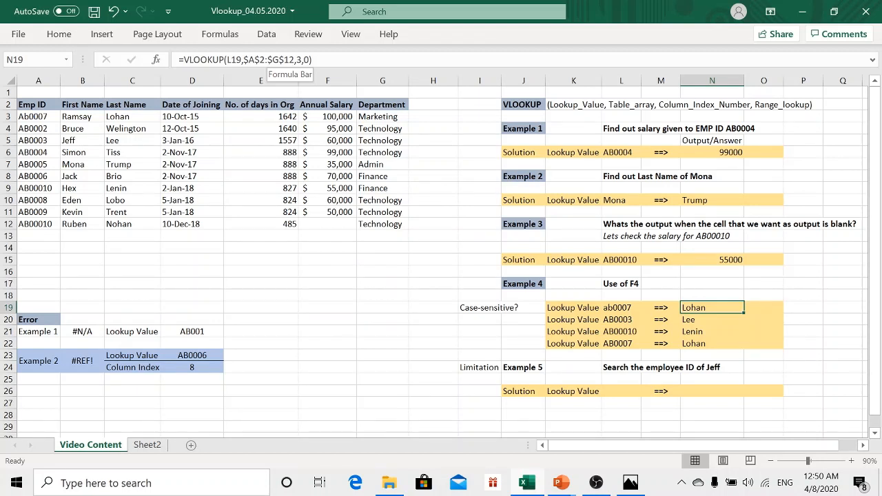
pyautogui.click(266, 60)
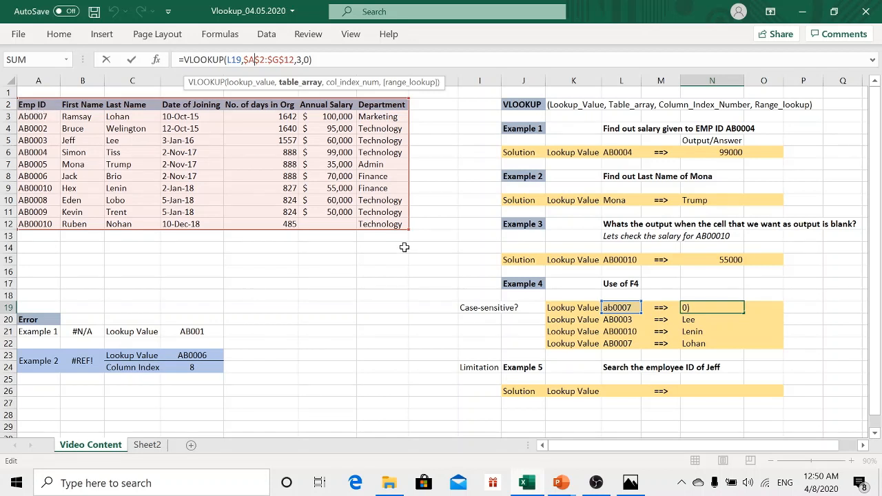
pyautogui.click(397, 221)
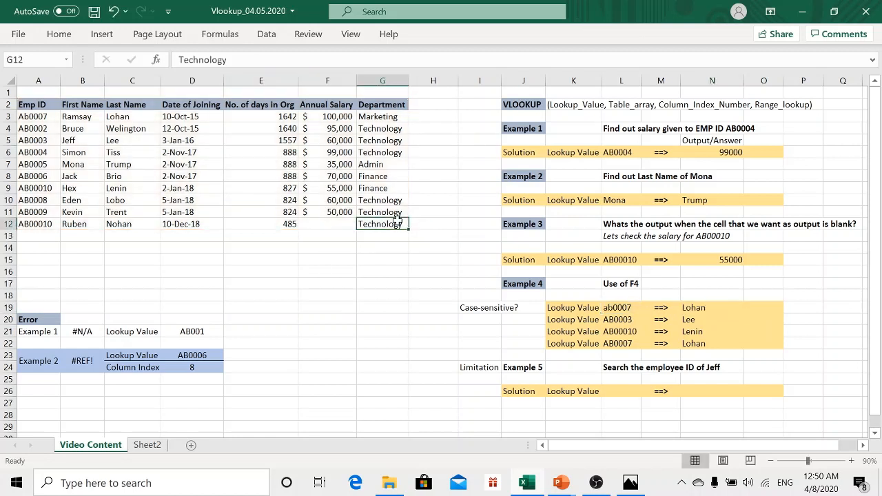
pyautogui.click(717, 343)
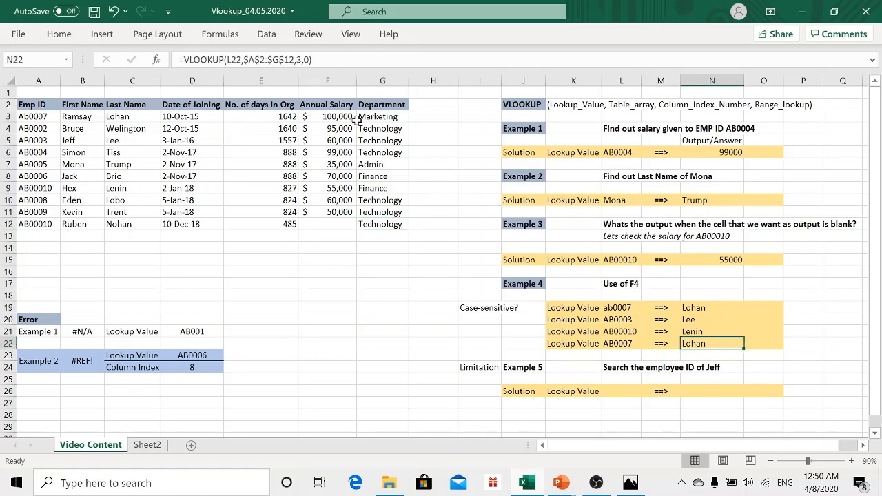
pyautogui.click(260, 60)
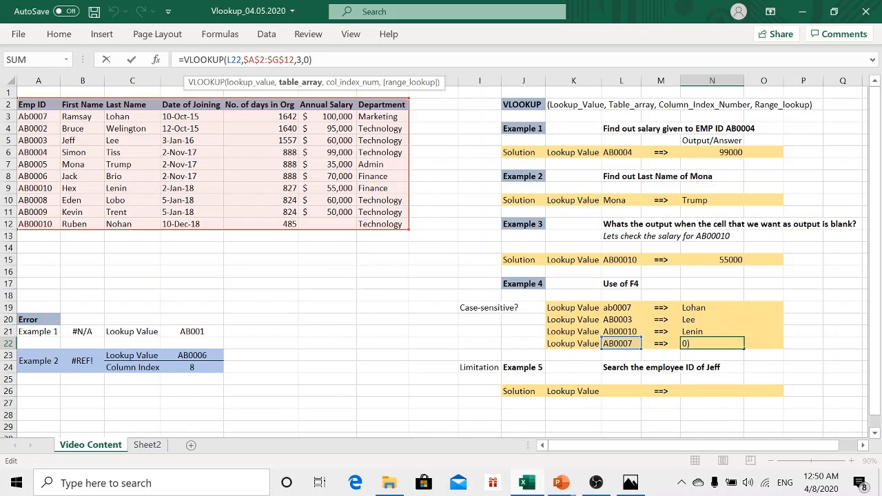
pyautogui.press('Return')
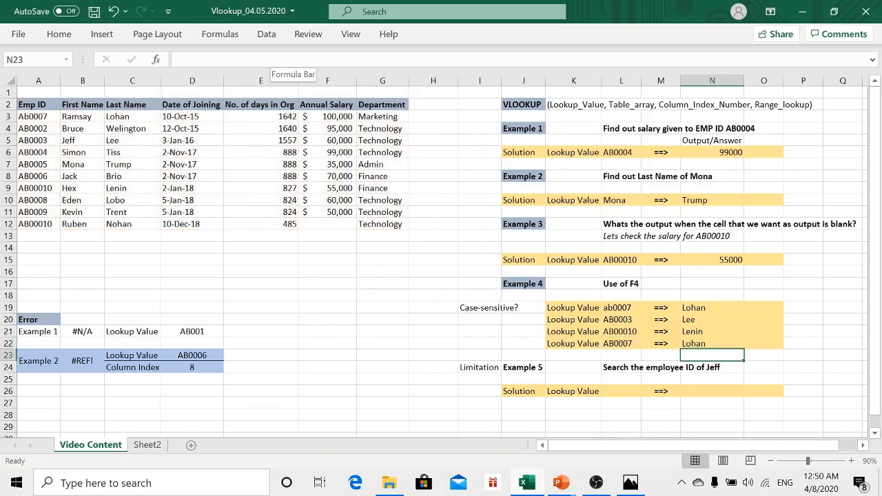
# Enter the employee's first name from the Example 5 question as the lookup value in L26.
pyautogui.press('Return')
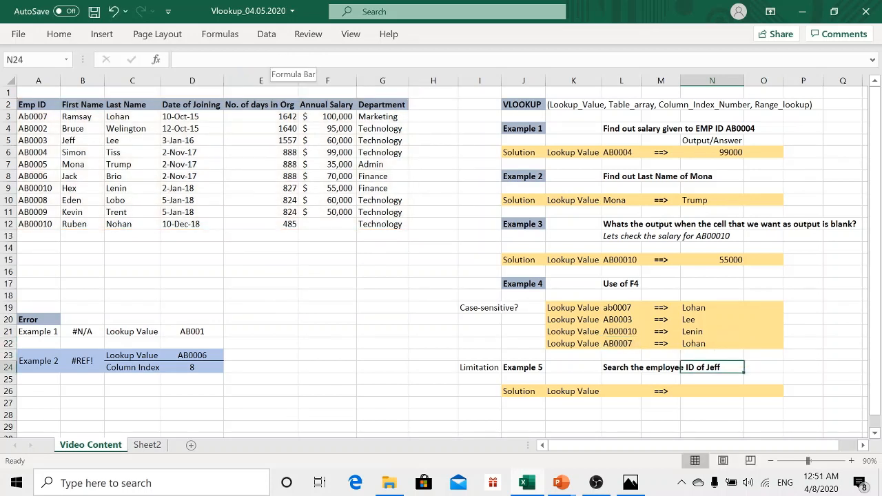
pyautogui.press('Left')
pyautogui.press('Left')
pyautogui.press('Left')
pyautogui.press('Left')
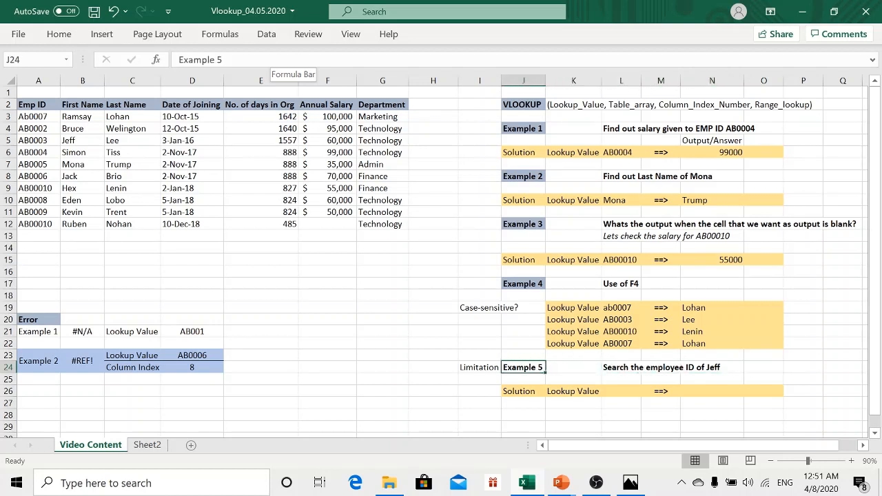
pyautogui.press('Right')
pyautogui.press('Right')
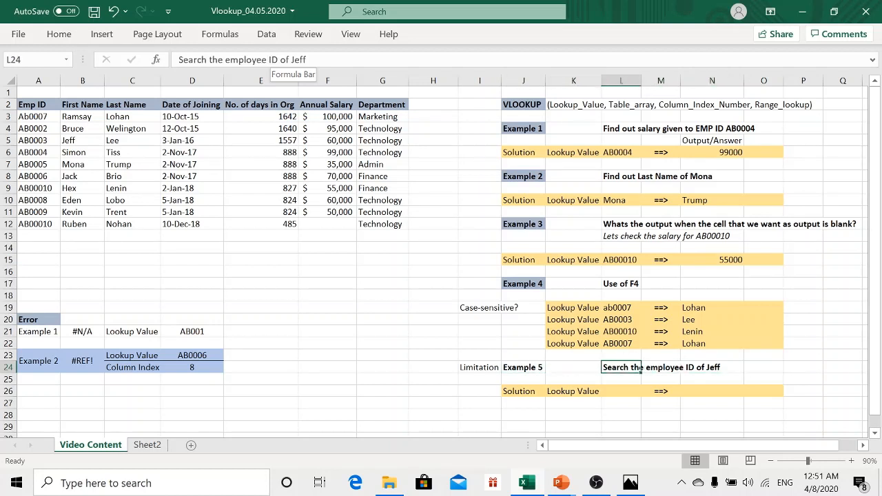
pyautogui.press('Down')
pyautogui.press('Down')
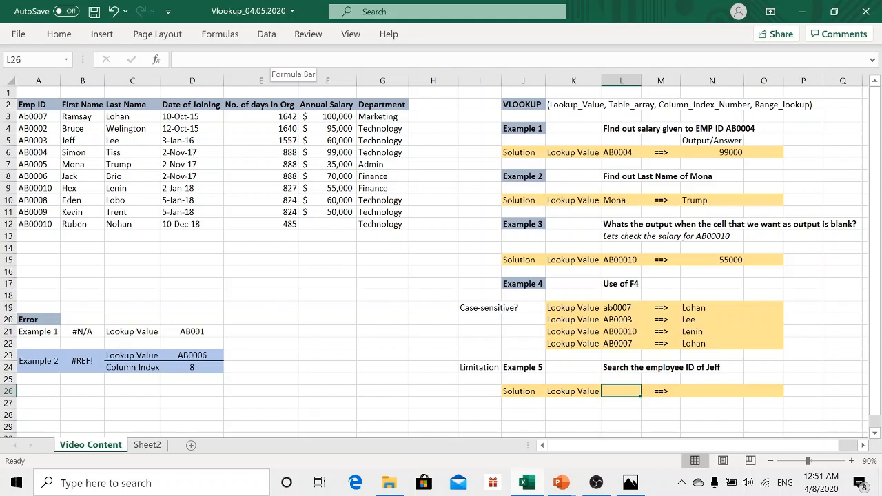
pyautogui.write('Jeff')
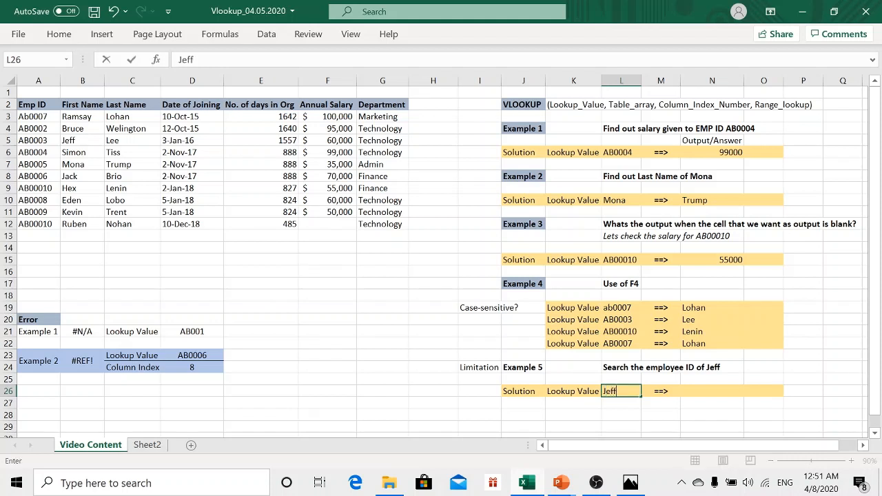
pyautogui.press('Return')
# Enter =VLOOKUP(L26,A2:B12,2,0) in N26 to try looking up the employee ID from the first name.
pyautogui.press('Up')
pyautogui.press('Right')
pyautogui.press('Right')
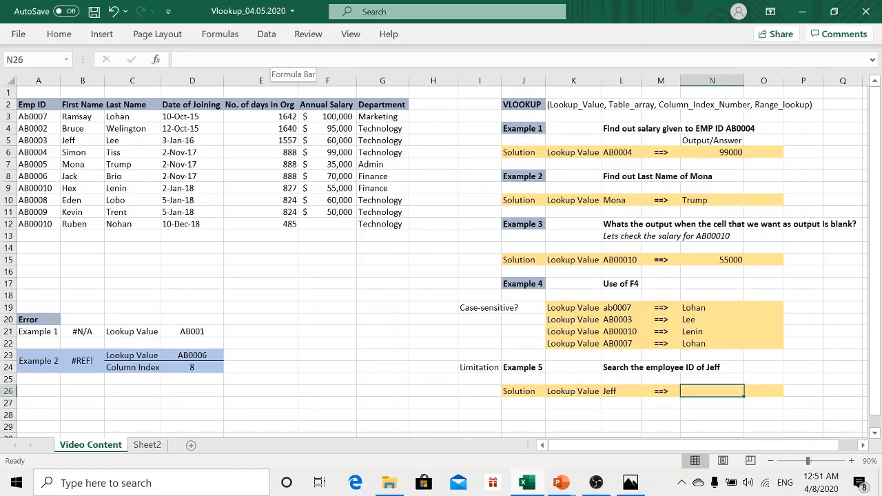
pyautogui.write('=vl')
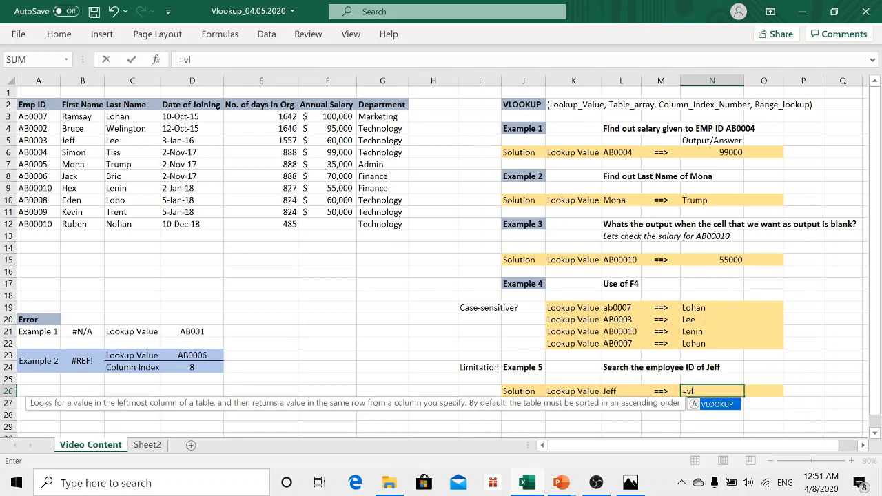
pyautogui.press('Tab')
pyautogui.press('Left')
pyautogui.press('Left')
pyautogui.write(',')
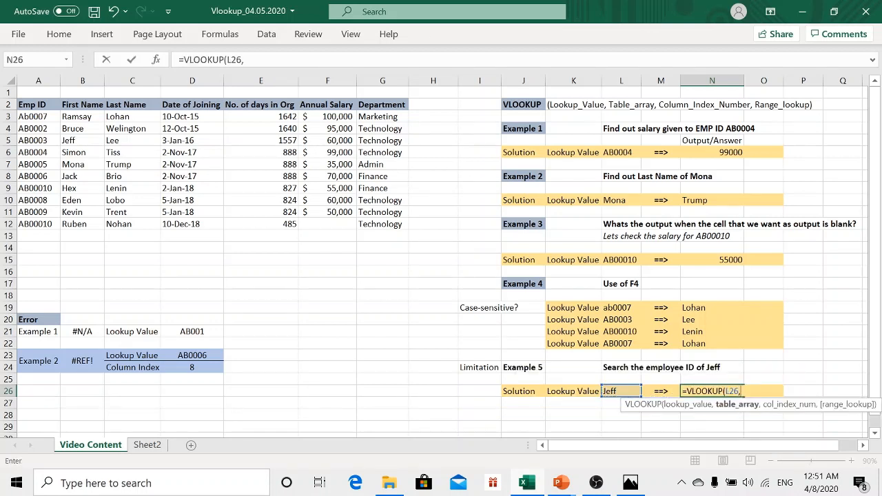
pyautogui.moveTo(34, 104); pyautogui.dragTo(84, 224)
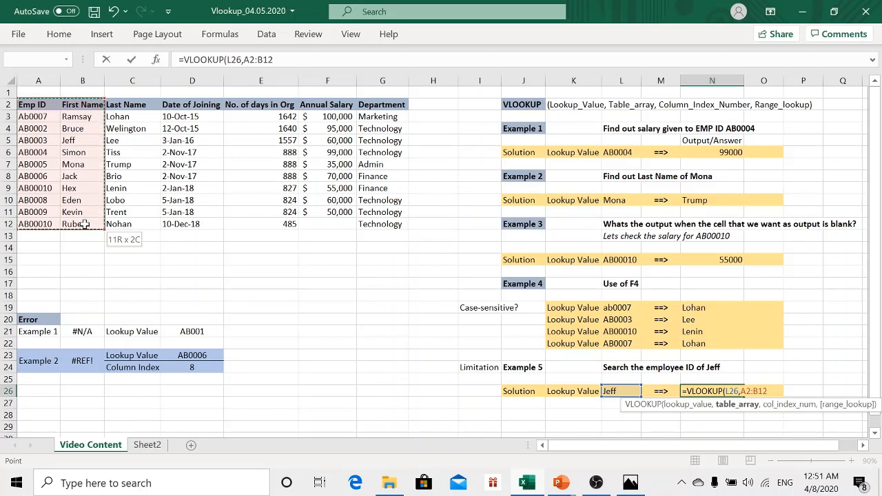
pyautogui.moveTo(84, 224); pyautogui.dragTo(84, 223)
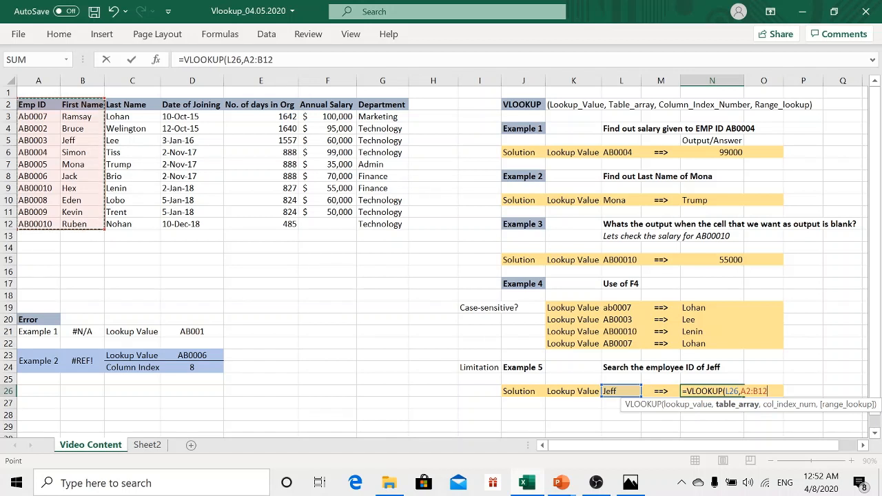
pyautogui.write(',')
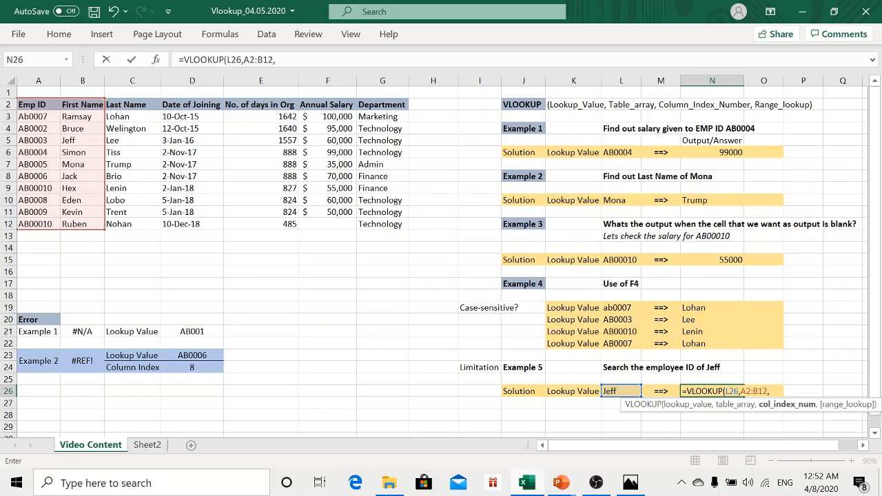
pyautogui.write('2,0)')
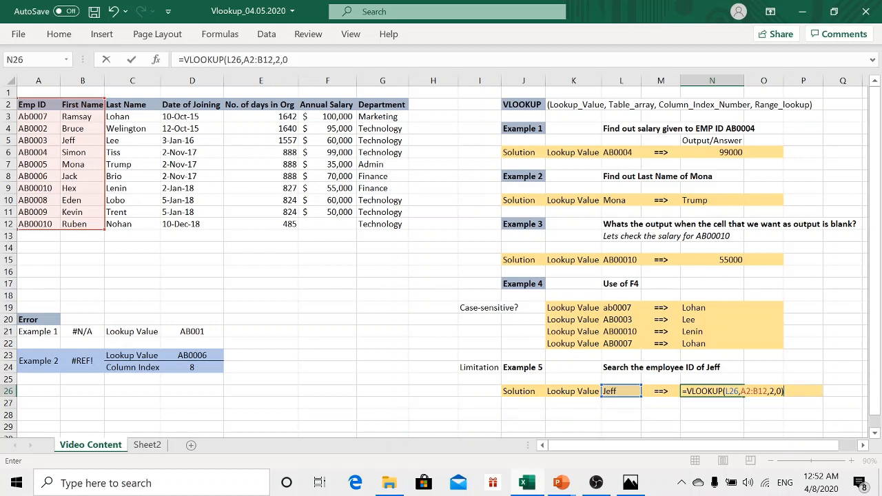
pyautogui.press('Return')
pyautogui.press('Up')
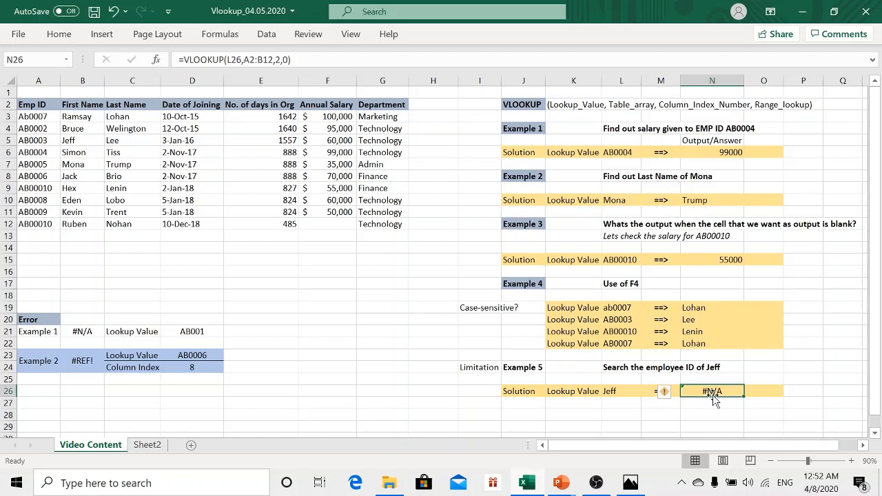
# Try a column index of -1 in the N26 VLOOKUP formula to reach the employee ID column.
pyautogui.click(50, 331)
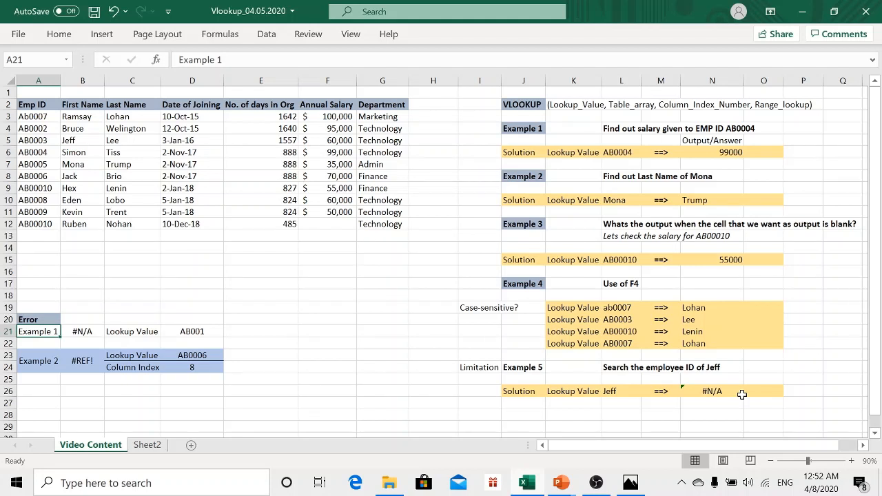
pyautogui.click(614, 391)
pyautogui.click(690, 393)
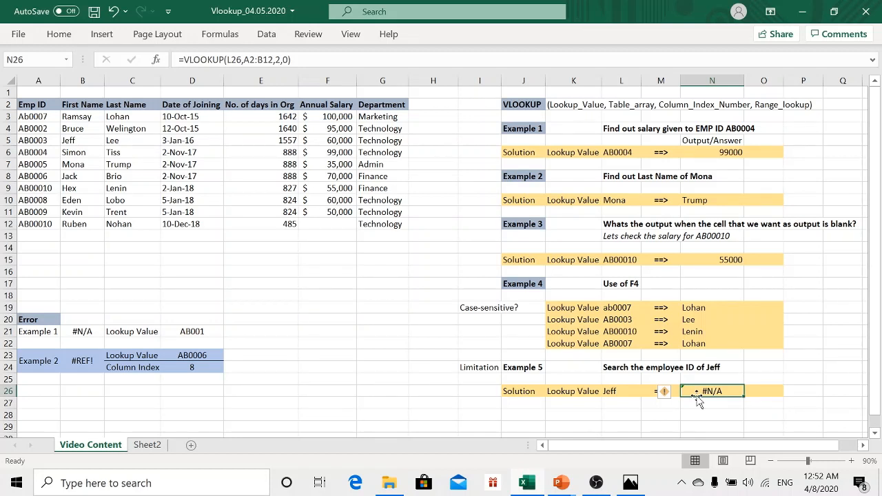
pyautogui.click(257, 60)
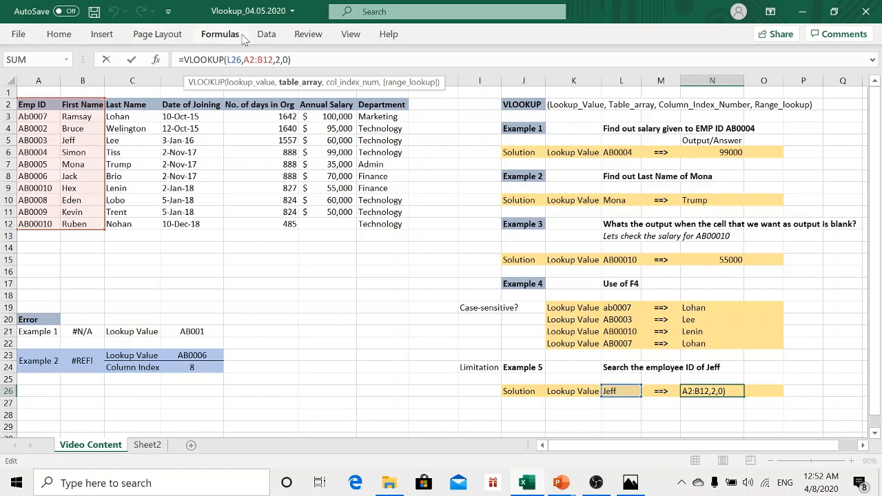
pyautogui.click(278, 59)
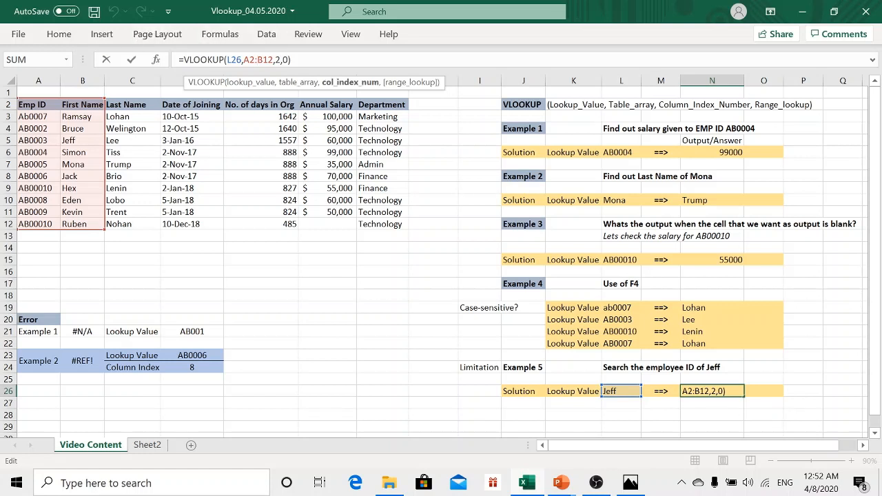
pyautogui.press('BackSpace')
pyautogui.write('-1')
pyautogui.press('Return')
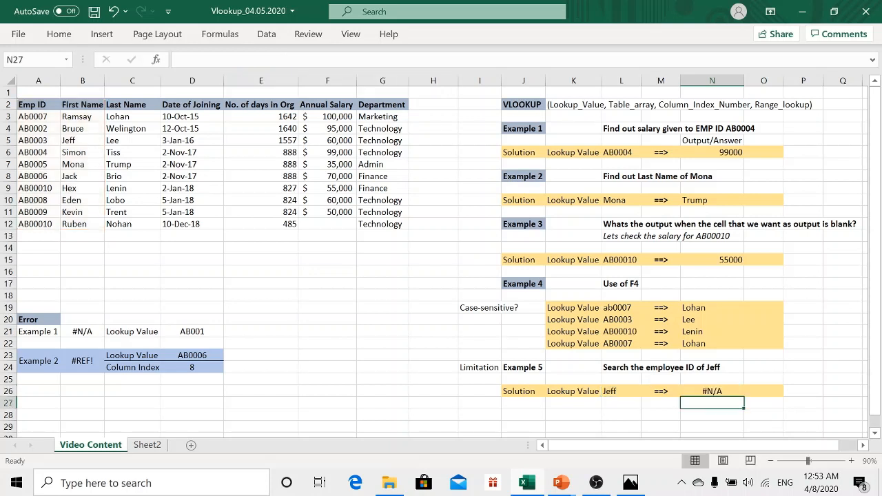
pyautogui.press('Up')
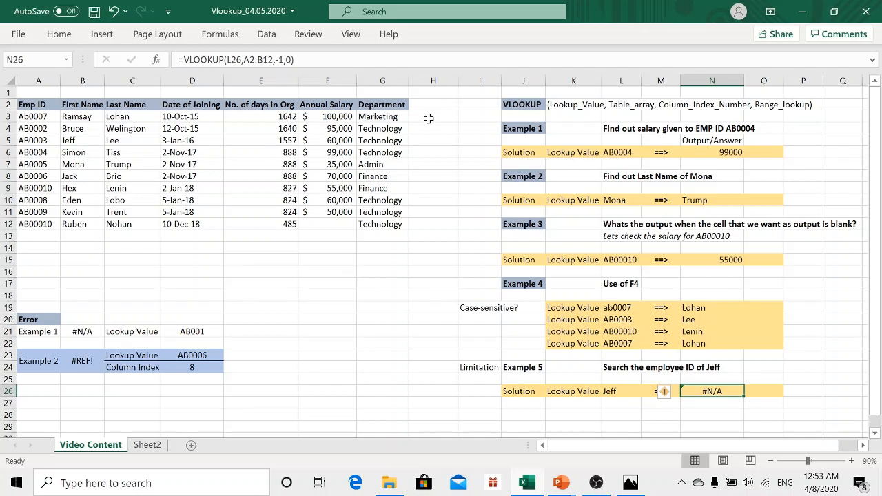
# Enter =A3 in H3 to repeat the first employee ID beside the Department column.
pyautogui.moveTo(32, 117); pyautogui.dragTo(31, 129)
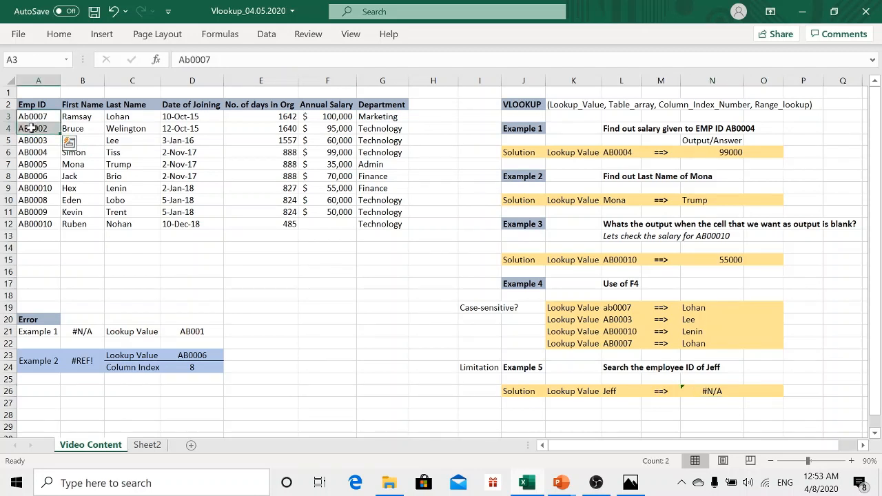
pyautogui.click(418, 119)
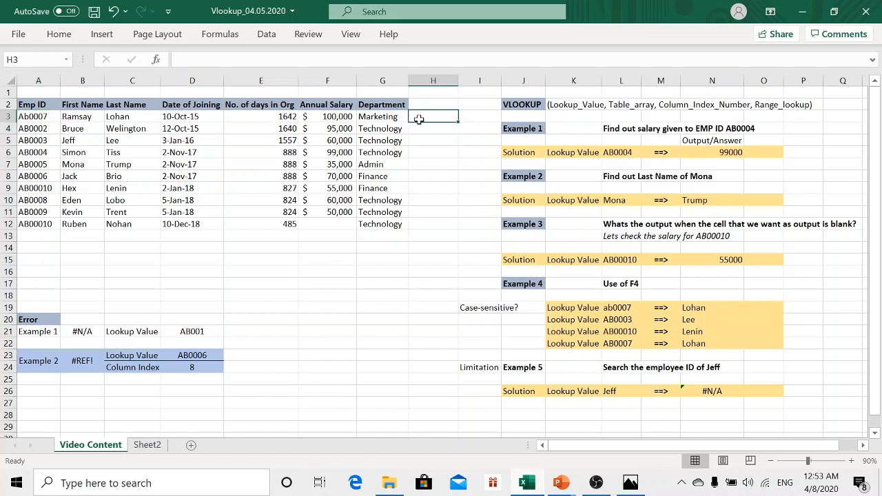
pyautogui.write('=')
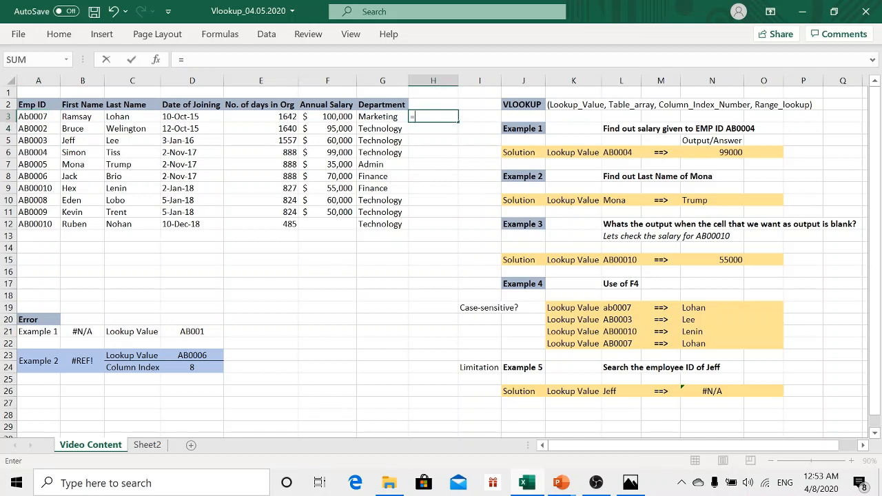
pyautogui.press('Left')
pyautogui.press('Left')
pyautogui.press('Left')
pyautogui.press('Left')
pyautogui.press('Left')
pyautogui.press('Left')
pyautogui.press('Left')
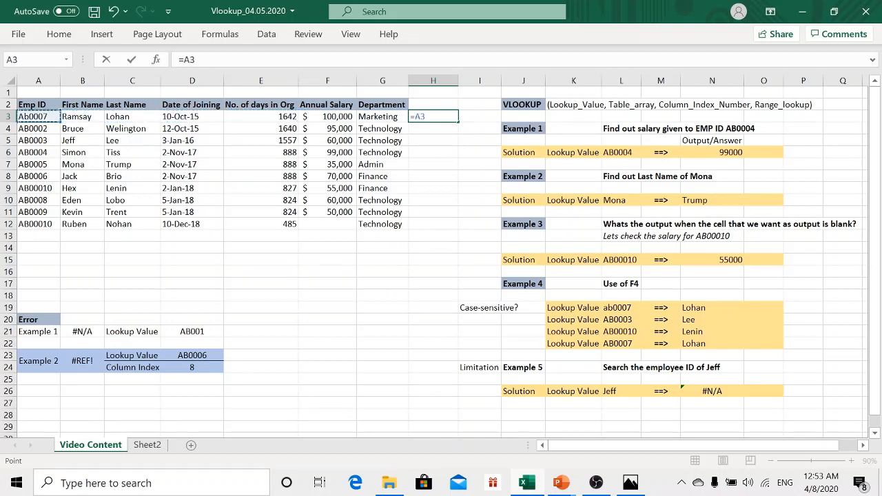
pyautogui.press('Return')
# Copy the H3 formula down through H12 so every employee row repeats its ID.
pyautogui.click(418, 119)
pyautogui.hotkey('ctrl', 'c')
pyautogui.hotkey('shift', 'Down')
pyautogui.hotkey('shift', 'Down')
pyautogui.hotkey('shift', 'Down')
pyautogui.hotkey('shift', 'Down')
pyautogui.hotkey('shift', 'Down')
pyautogui.hotkey('shift', 'Down')
pyautogui.hotkey('shift', 'Down')
pyautogui.hotkey('shift', 'Down')
pyautogui.hotkey('shift', 'Down')
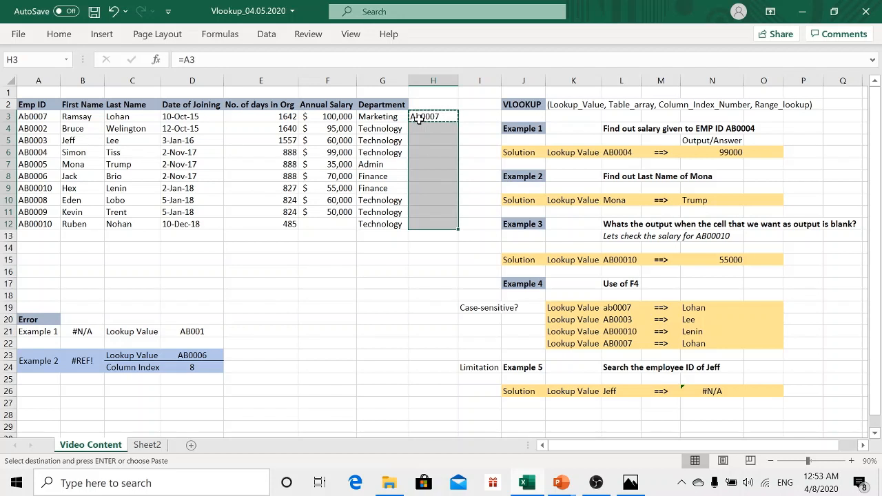
pyautogui.press('Return')
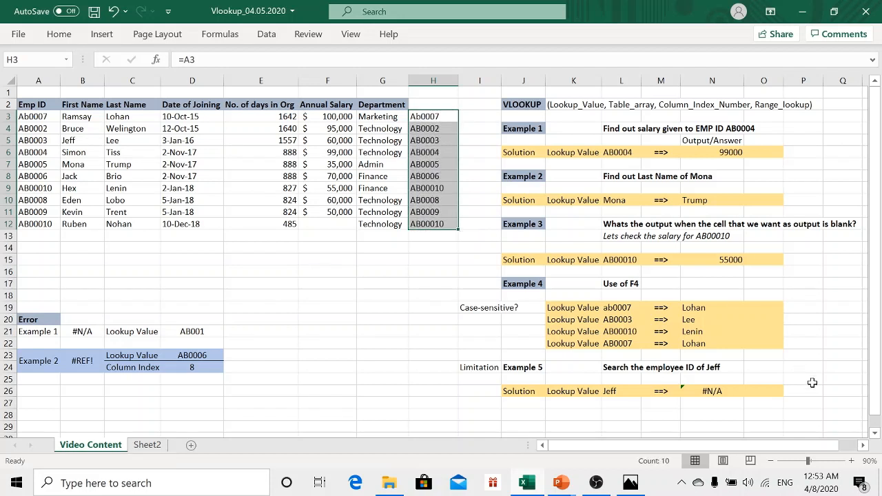
# Replace the formula in N26 with =VLOOKUP(L26,B2:H12,7,0) to look up the employee ID from the repeated ID column.
pyautogui.click(737, 390)
pyautogui.write('=VLOOKUP(')
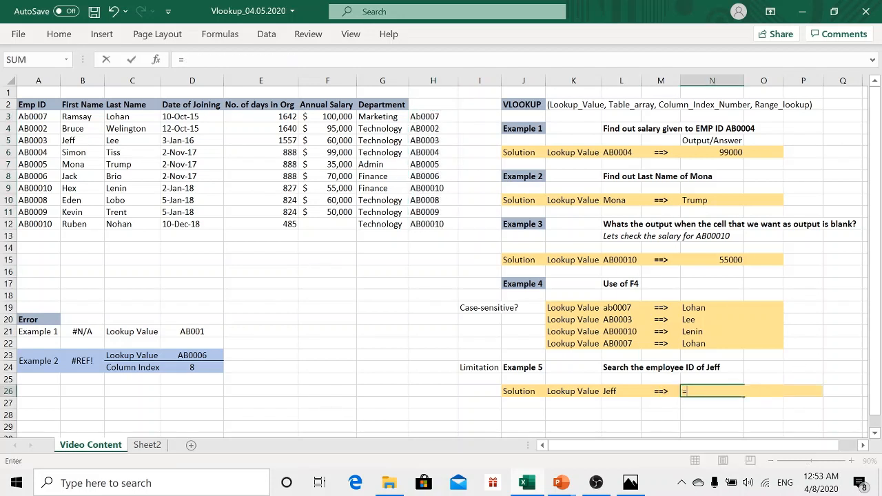
pyautogui.press('Left')
pyautogui.press('Left')
pyautogui.write(',')
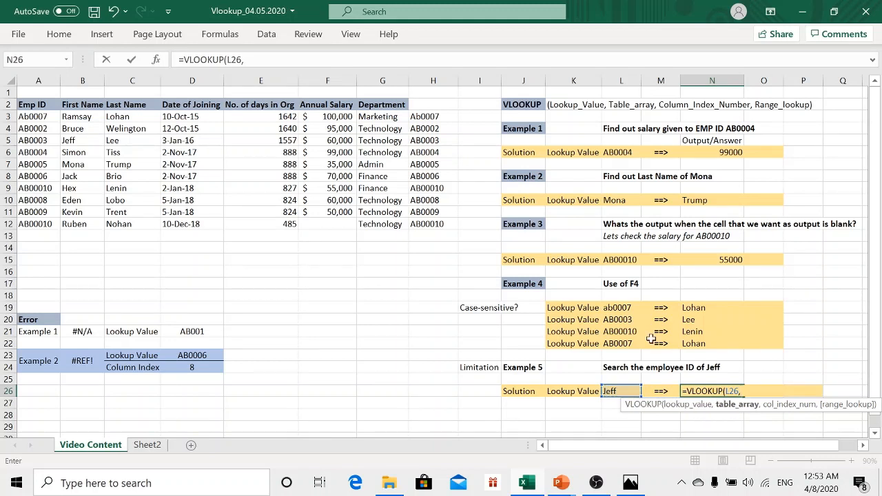
pyautogui.click(80, 105)
pyautogui.moveTo(81, 105); pyautogui.dragTo(450, 223)
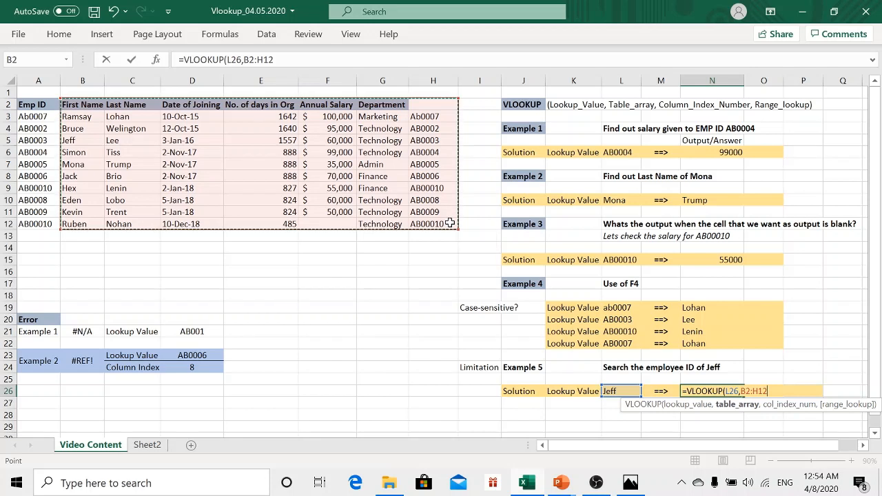
pyautogui.write(',')
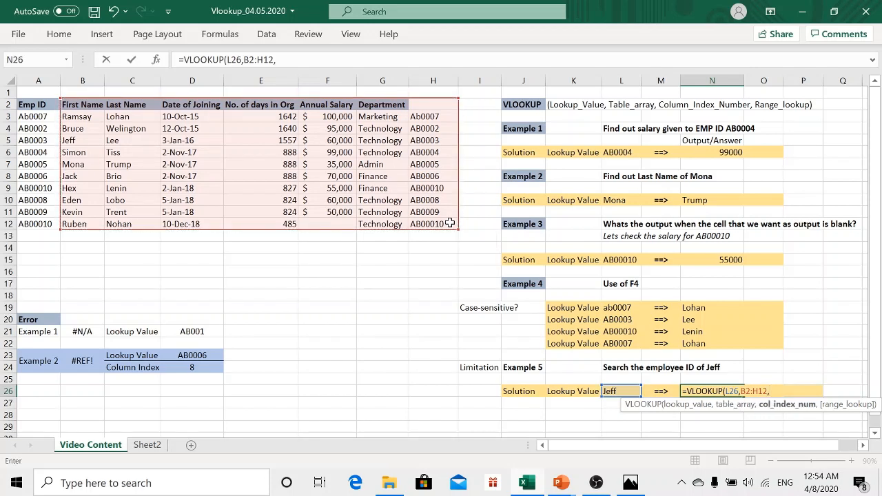
pyautogui.write('7,0)')
pyautogui.press('Return')
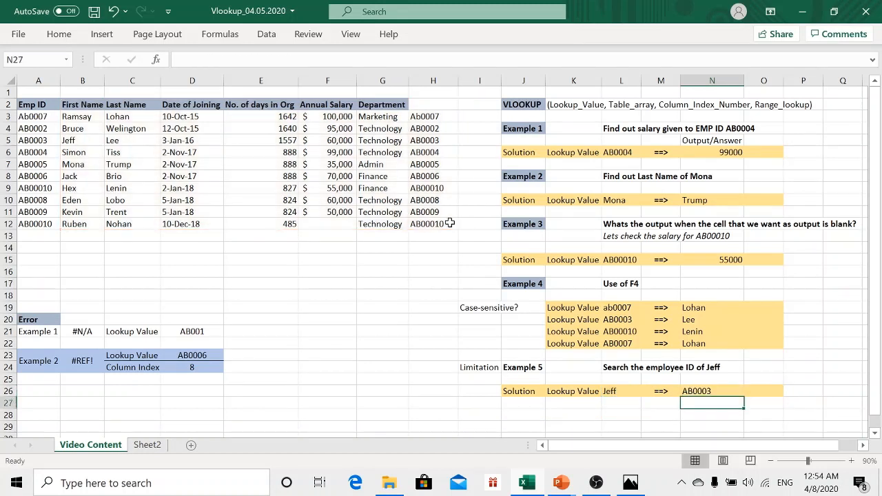
pyautogui.press('Up')
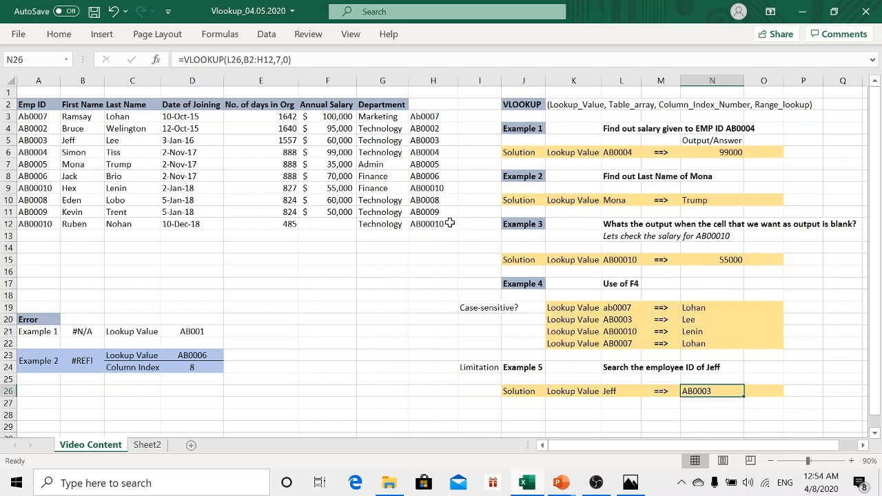
# Examine the lookup value and column index given for Example 2 in the Error section.
pyautogui.press('Left')
pyautogui.press('Left')
pyautogui.press('Left')
pyautogui.press('Left')
pyautogui.press('Left')
pyautogui.press('Left')
pyautogui.press('Left')
pyautogui.press('Left')
pyautogui.press('Left')
pyautogui.press('Left')
pyautogui.press('Left')
pyautogui.press('Left')
pyautogui.press('Left')
pyautogui.press('Up')
pyautogui.press('Up')
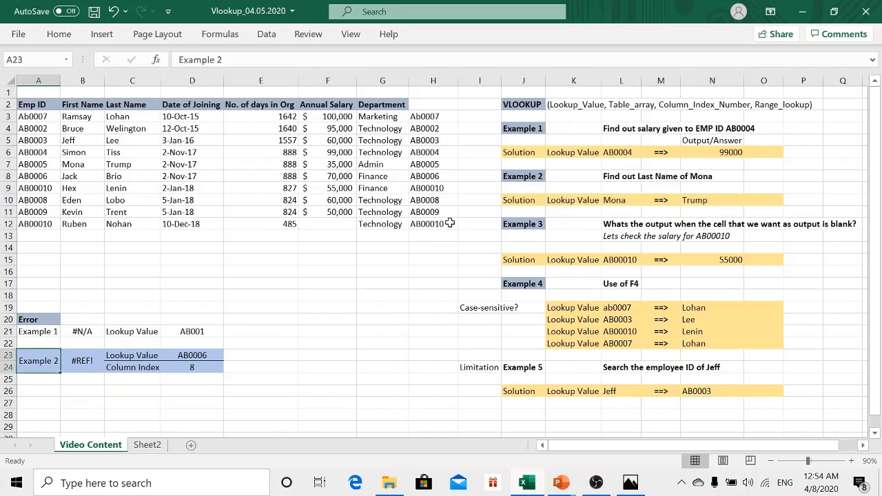
pyautogui.press('Right')
pyautogui.press('Right')
pyautogui.press('Right')
pyautogui.press('Right')
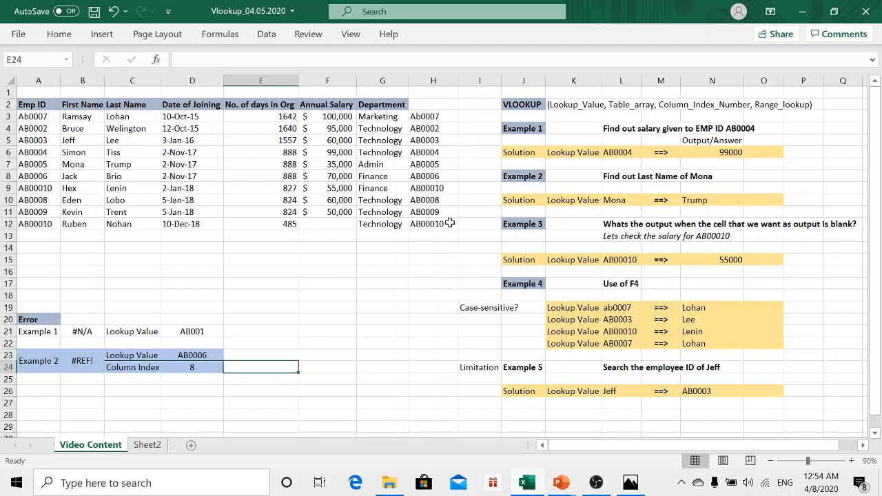
pyautogui.press('Up')
pyautogui.press('Right')
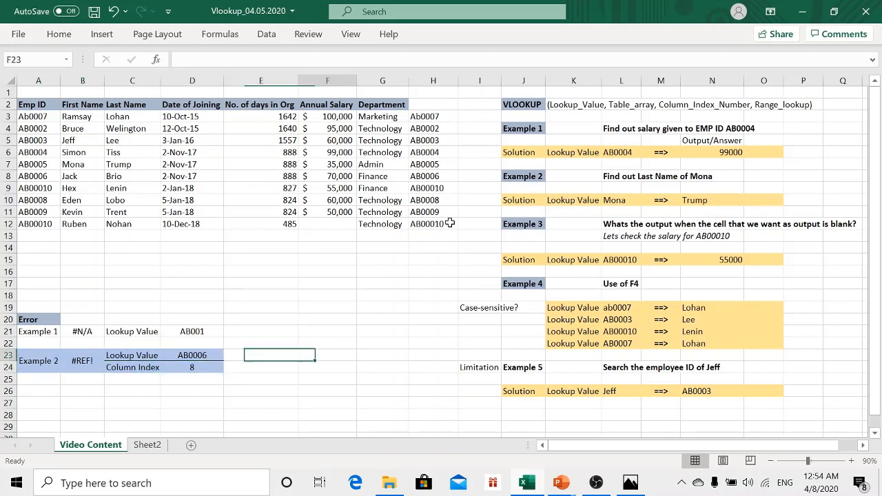
pyautogui.press('Left')
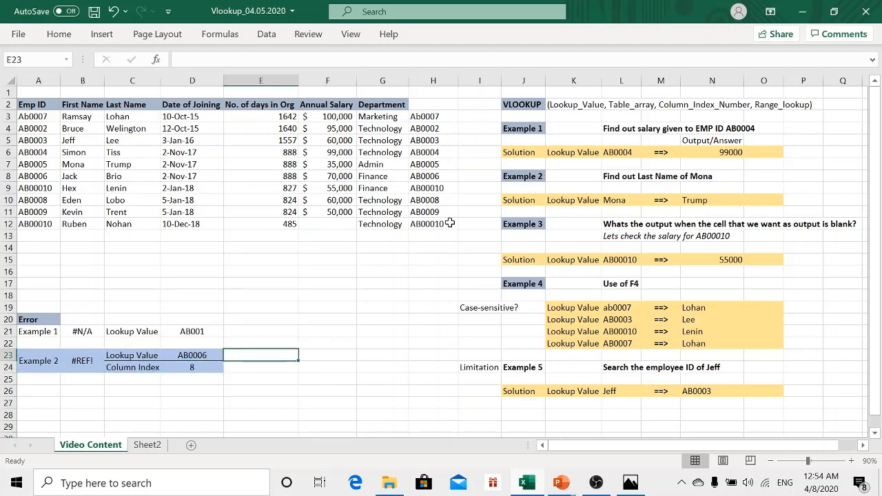
pyautogui.press('Left')
pyautogui.press('Left')
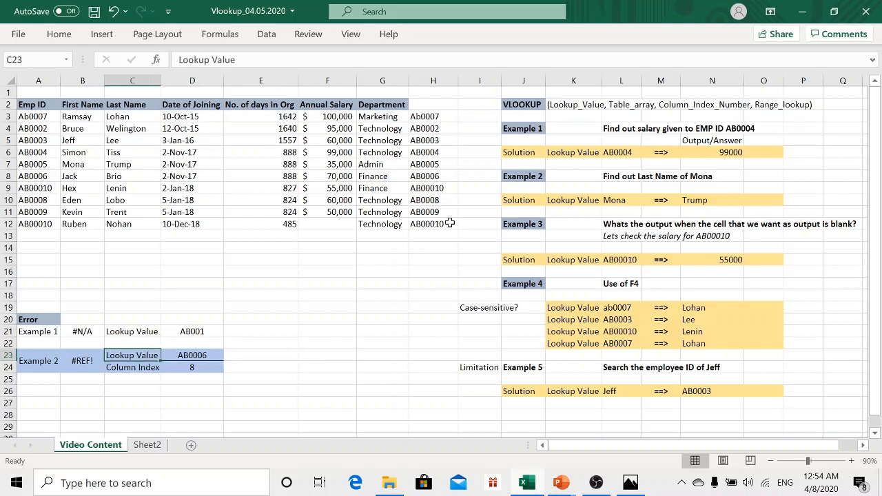
pyautogui.press('Down')
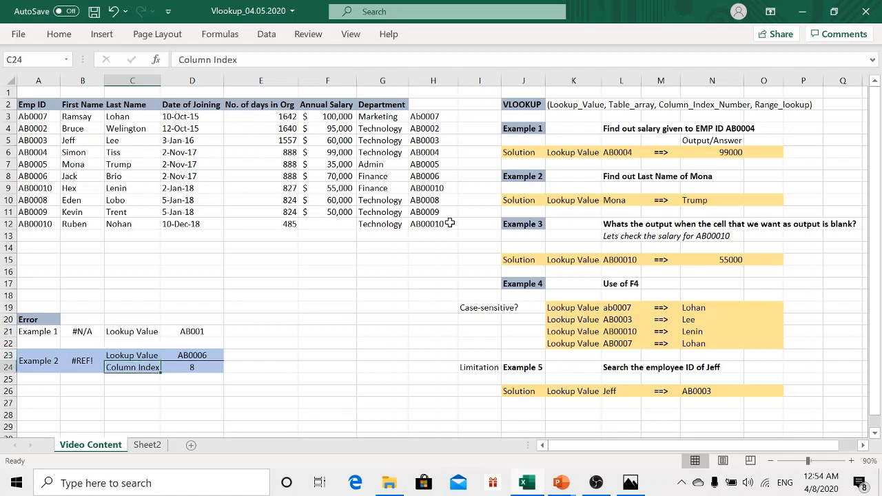
# Enter =VLOOKUP(D23,A2:G12,D24,0) in E23 to reproduce the Example 2 error.
pyautogui.press('Right')
pyautogui.press('Right')
pyautogui.press('Up')
pyautogui.write('=vl')
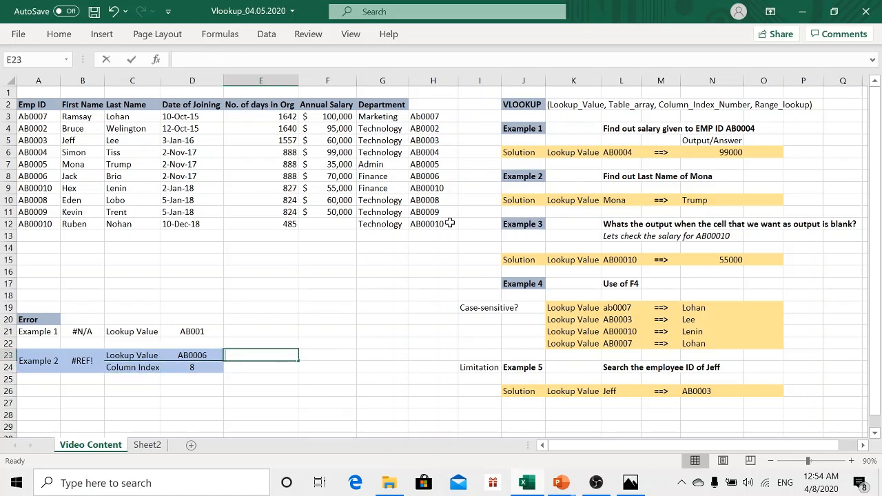
pyautogui.press('Tab')
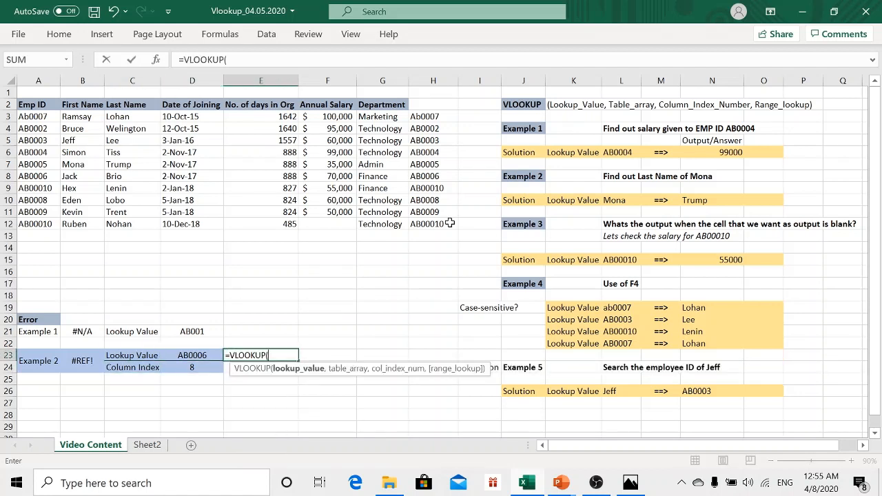
pyautogui.press('Left')
pyautogui.write(',')
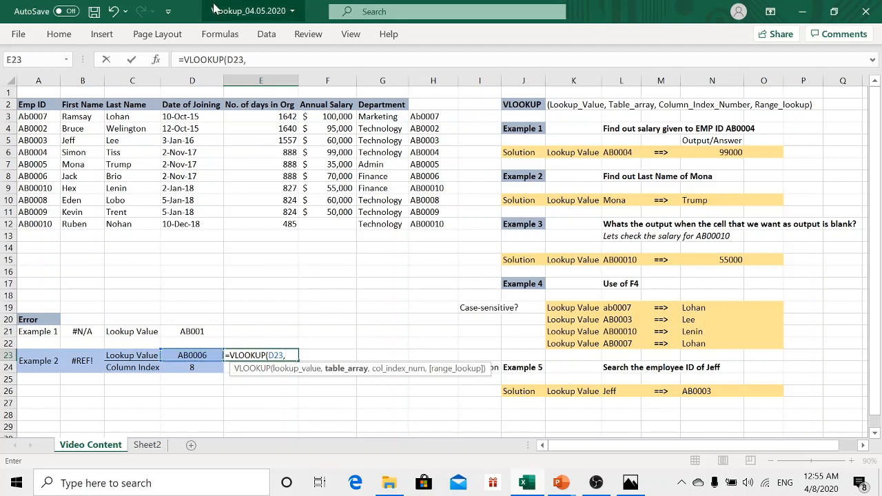
pyautogui.moveTo(31, 116); pyautogui.dragTo(93, 135)
pyautogui.moveTo(28, 105); pyautogui.dragTo(378, 224)
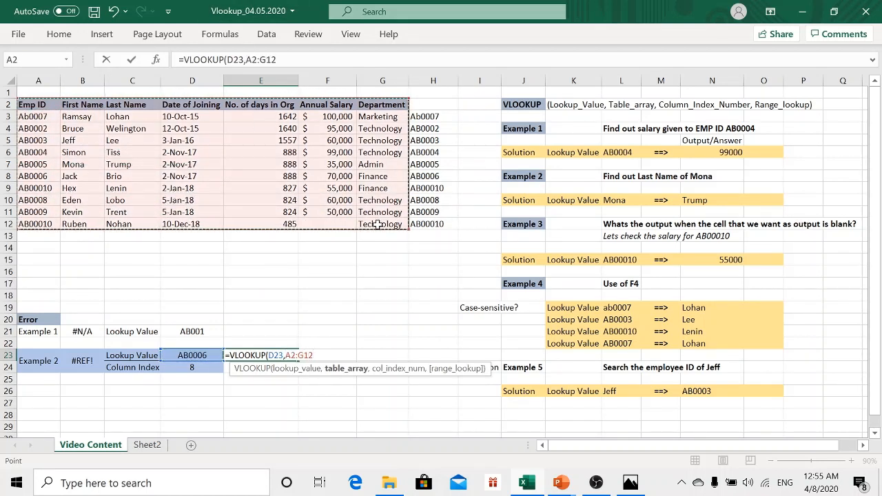
pyautogui.write(',')
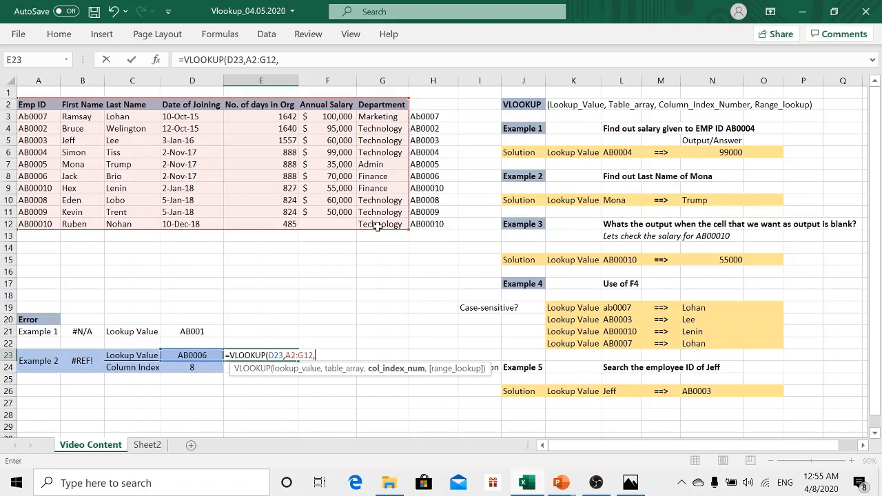
pyautogui.click(204, 367)
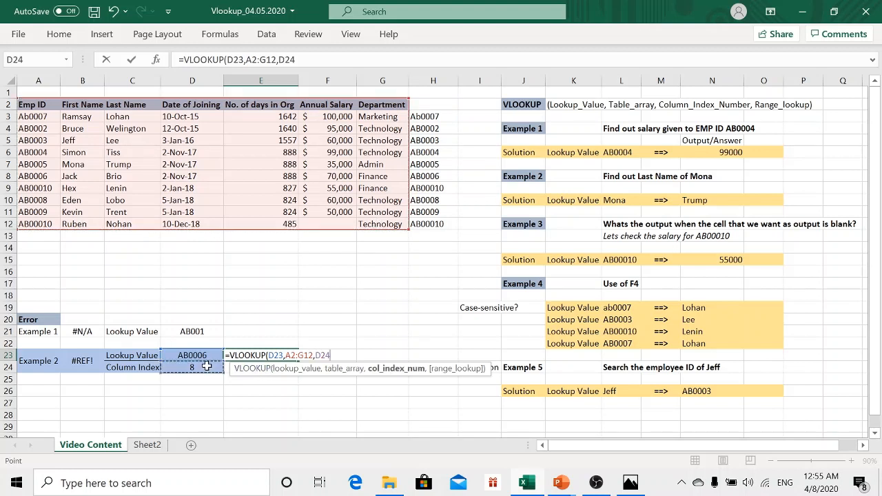
pyautogui.write(',0')
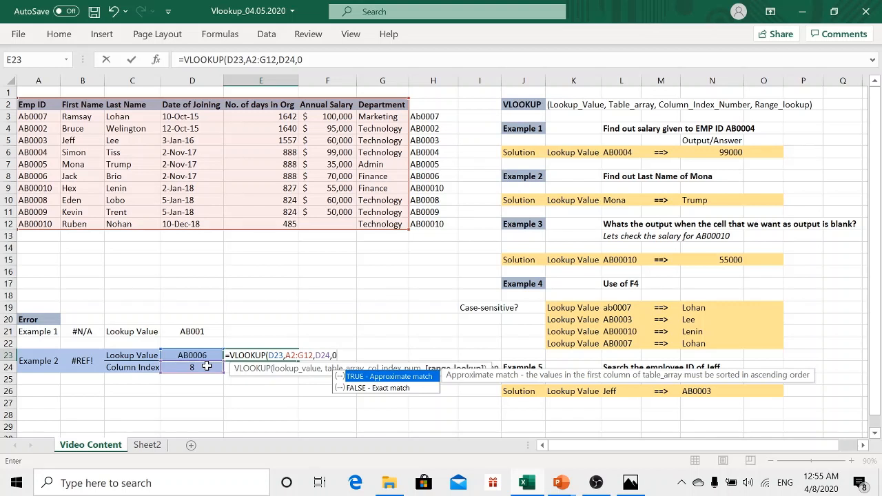
pyautogui.press('Escape')
pyautogui.press('Return')
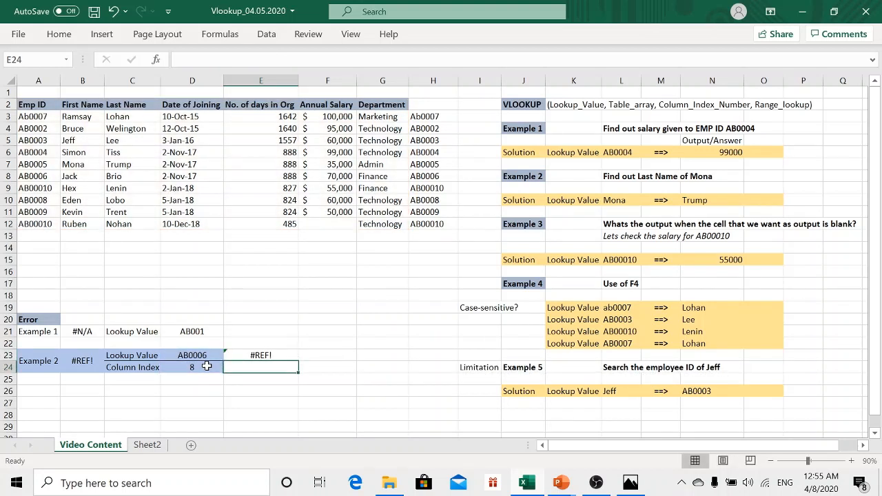
# Count the employee table's header columns in A2:G2 and compare them with the column index in D24.
pyautogui.press('Up')
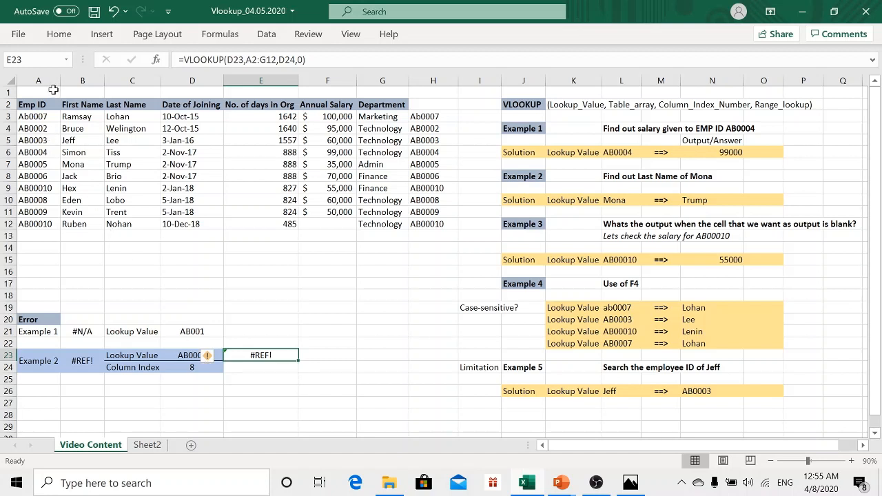
pyautogui.moveTo(39, 104); pyautogui.dragTo(380, 109)
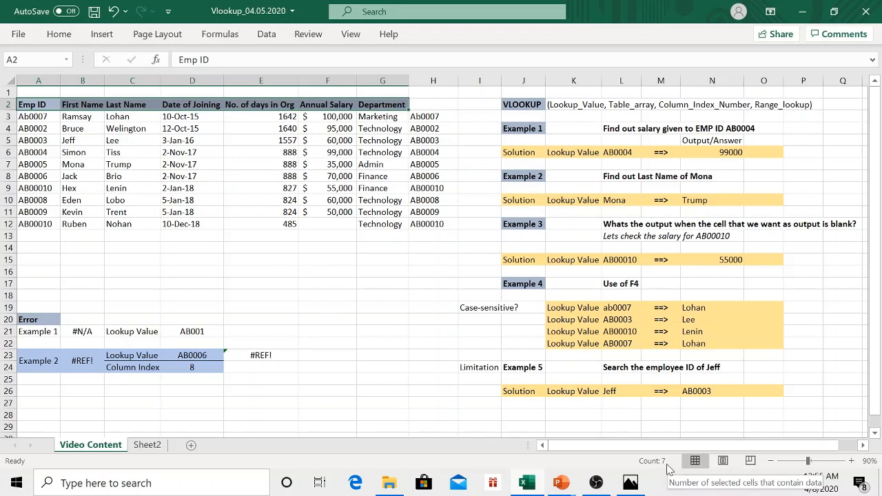
pyautogui.click(202, 370)
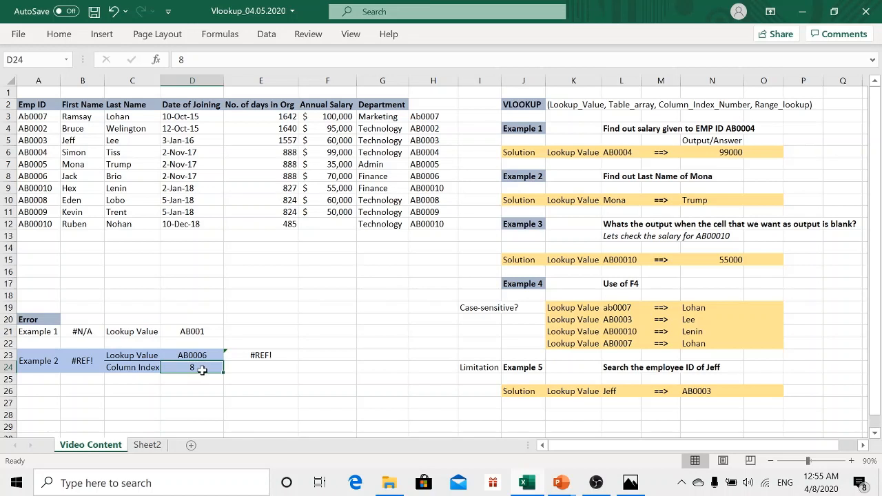